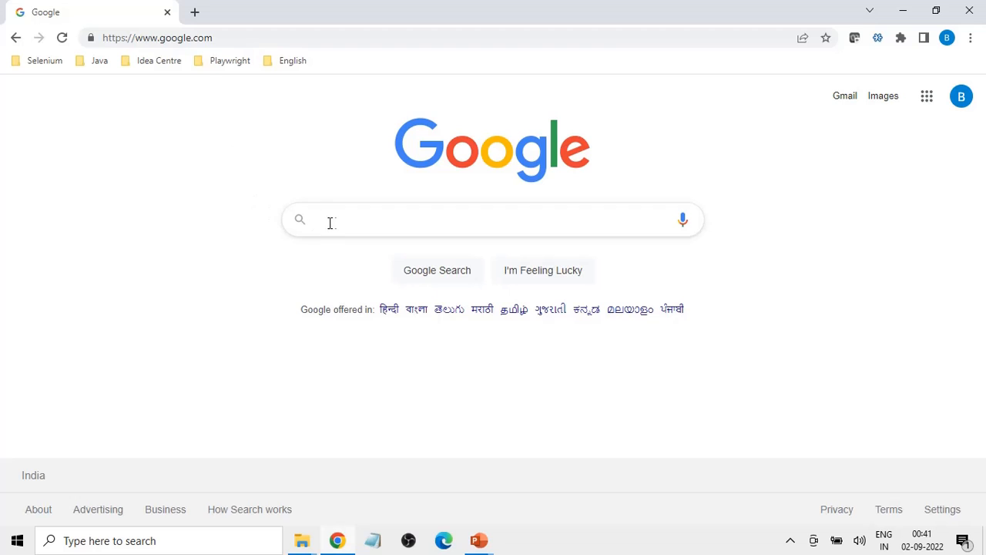
- Search Google for "download eclipse"
click(348, 220)
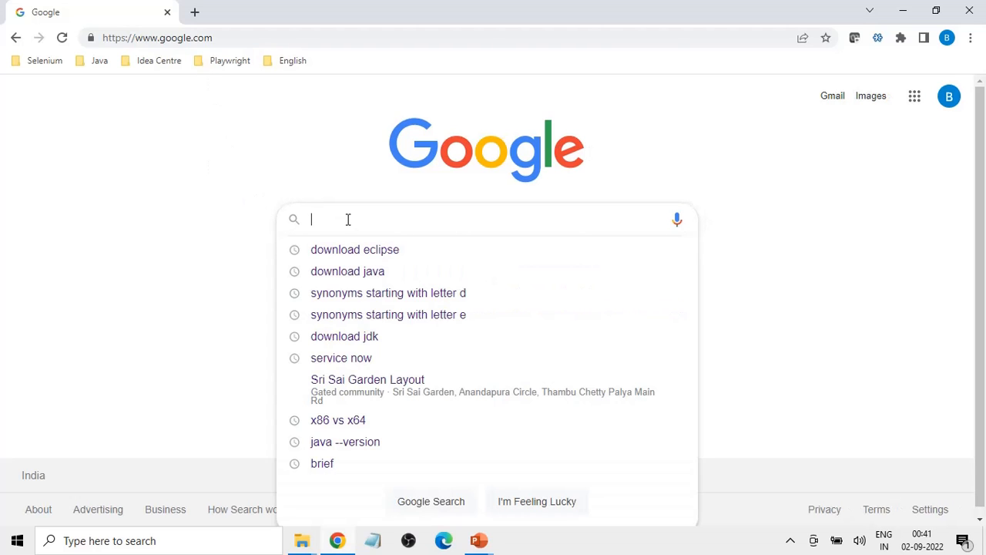
text(dow)
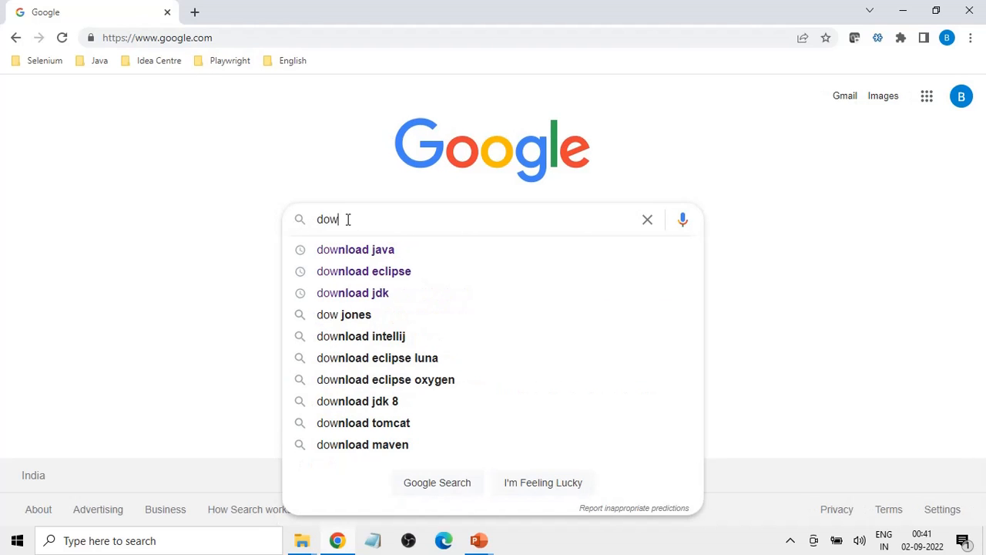
text(nload )
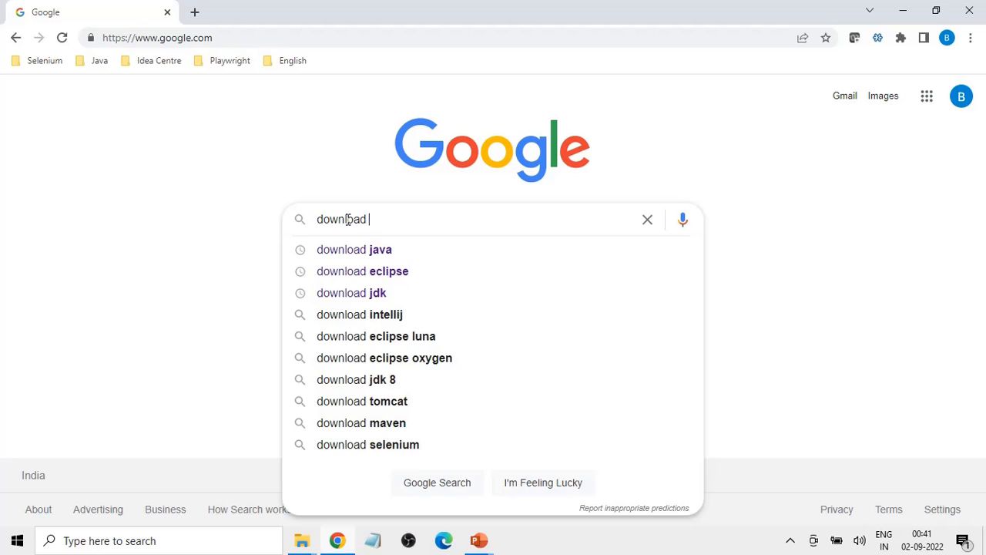
text(eclipse)
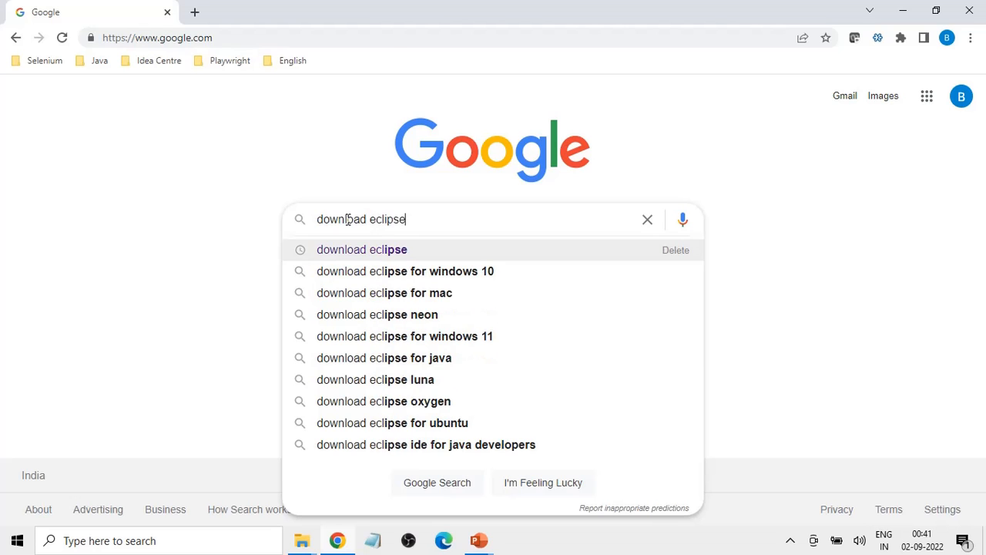
key(Return)
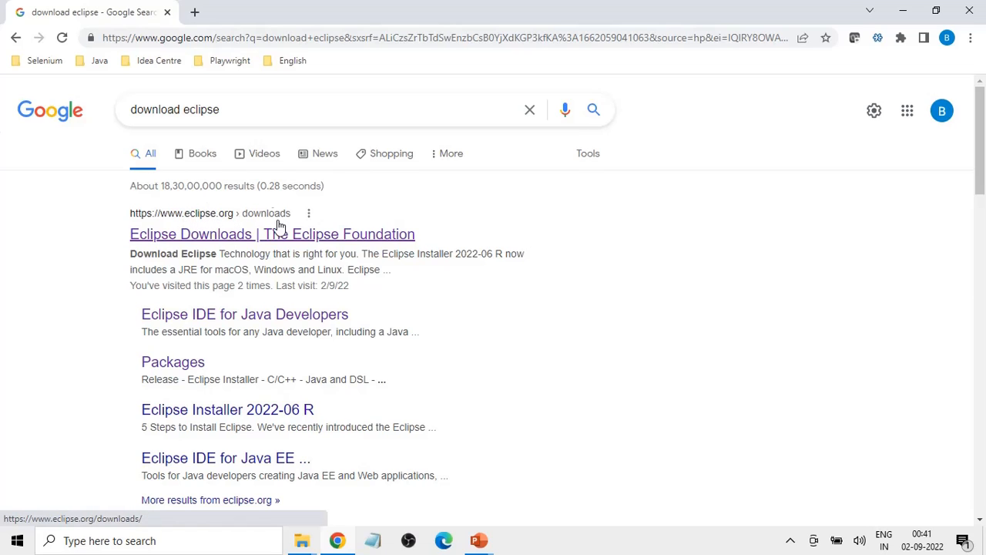
- Open the Eclipse Downloads search result, visit the Eclipse Foundation home page and return to its downloads page
click(208, 239)
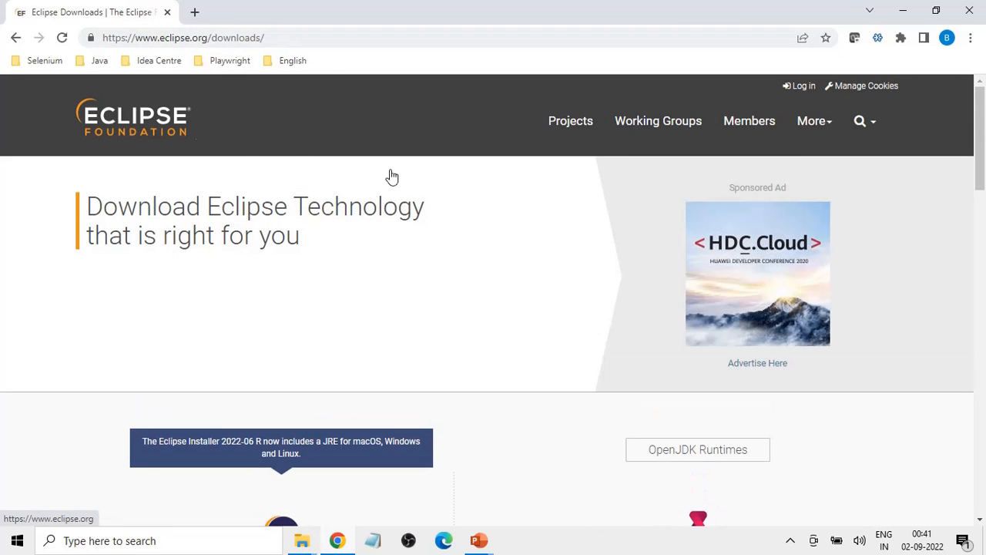
click(142, 128)
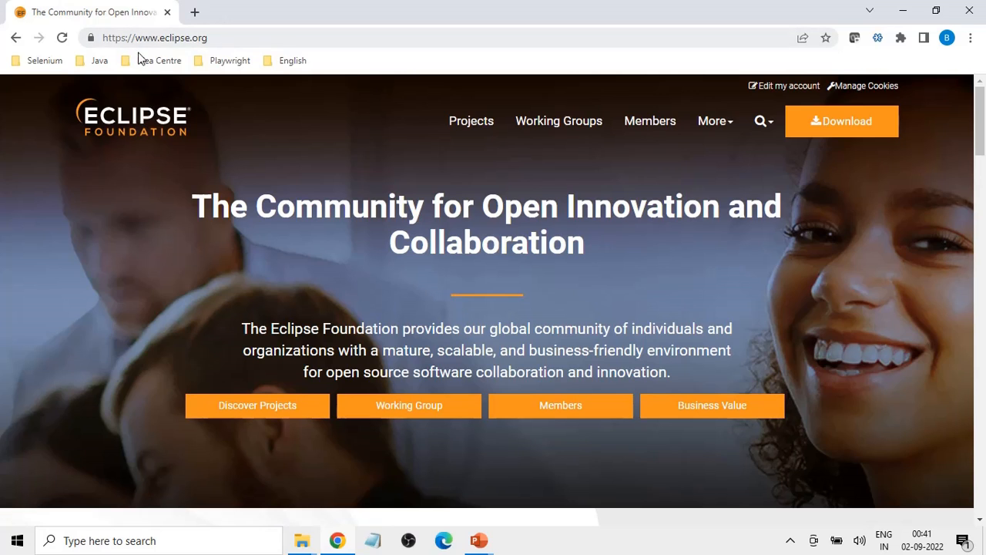
click(851, 123)
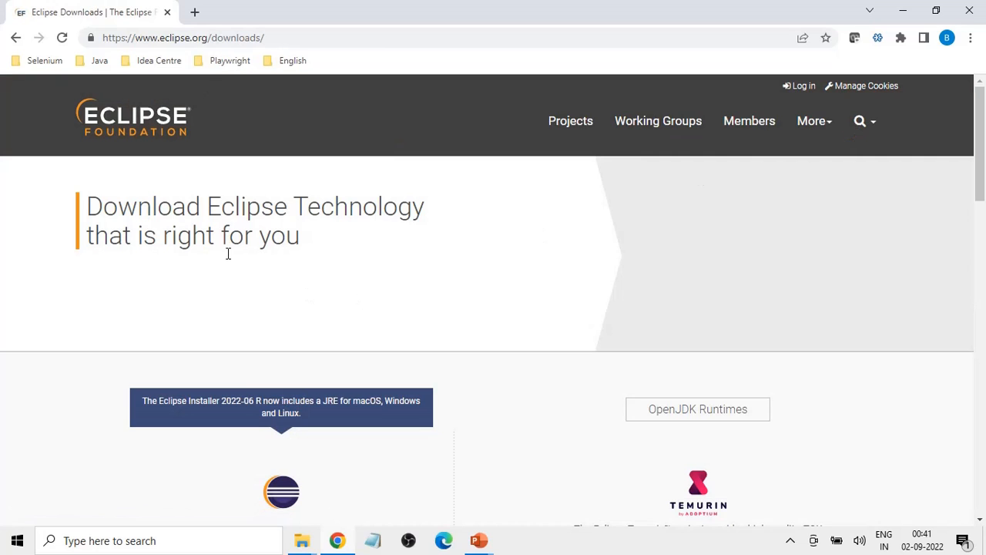
- Start downloading the Eclipse IDE 2022-06 x86_64 installer, eclipse-inst-jre-win64.exe, and cancel that download
scroll(458, 235, down, 3)
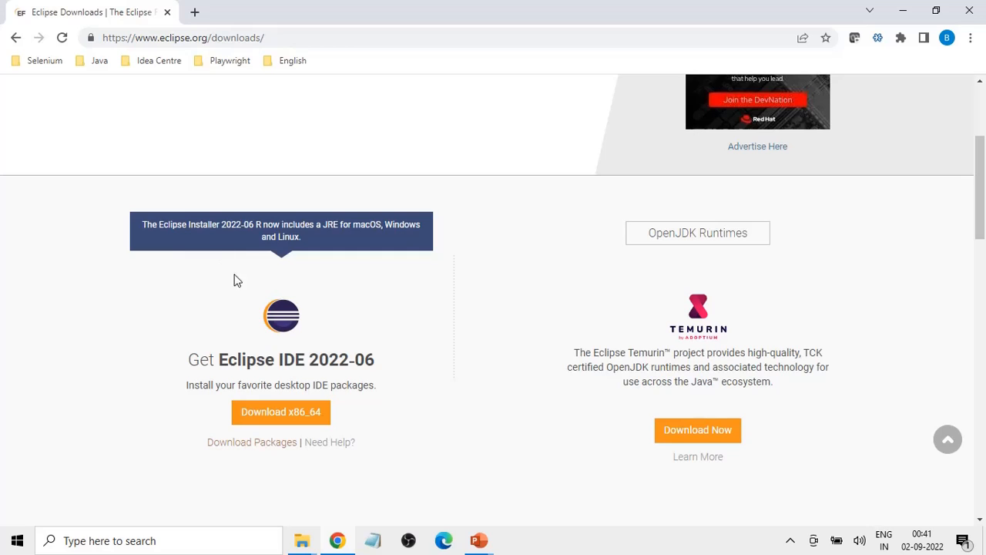
drag(229, 225, 345, 256)
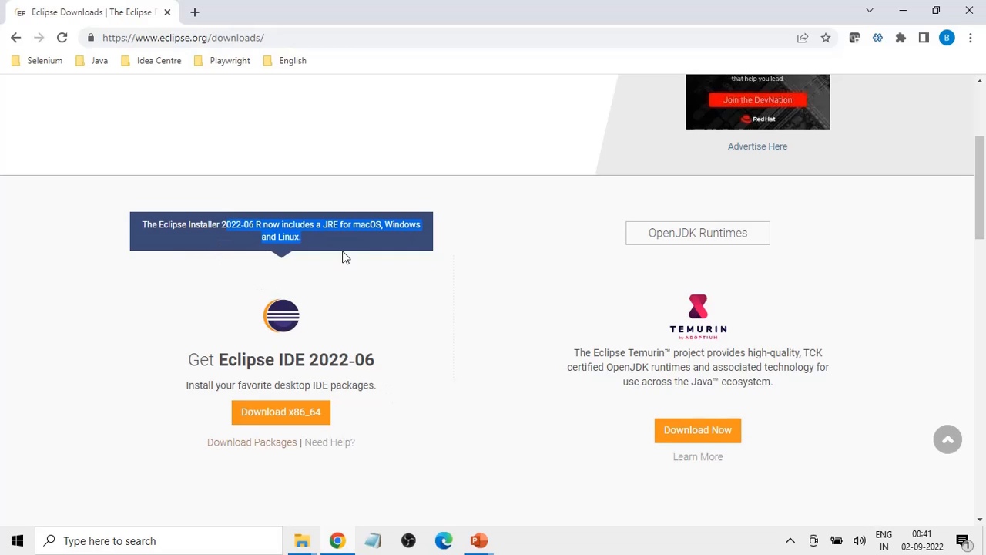
scroll(171, 386, down, 2)
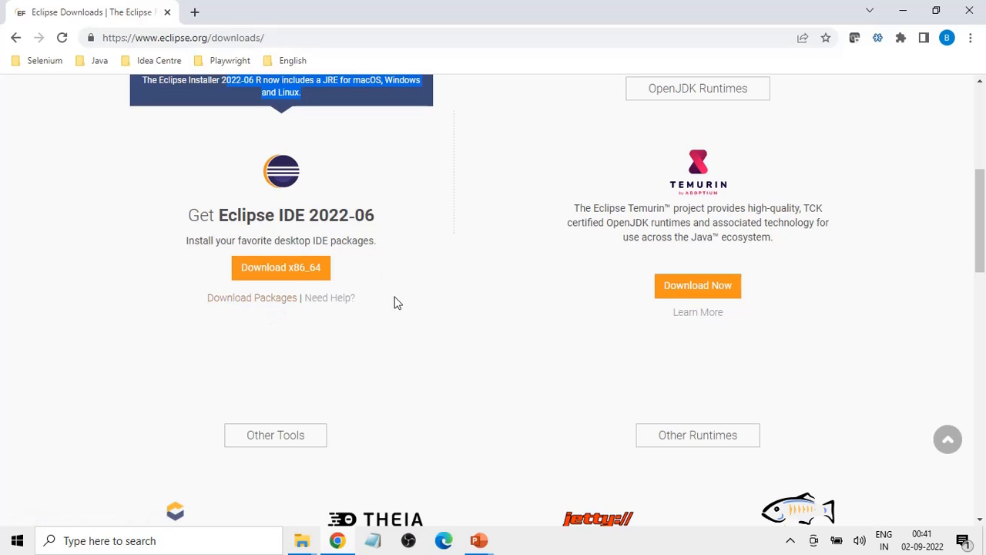
scroll(75, 313, up, 1)
click(87, 282)
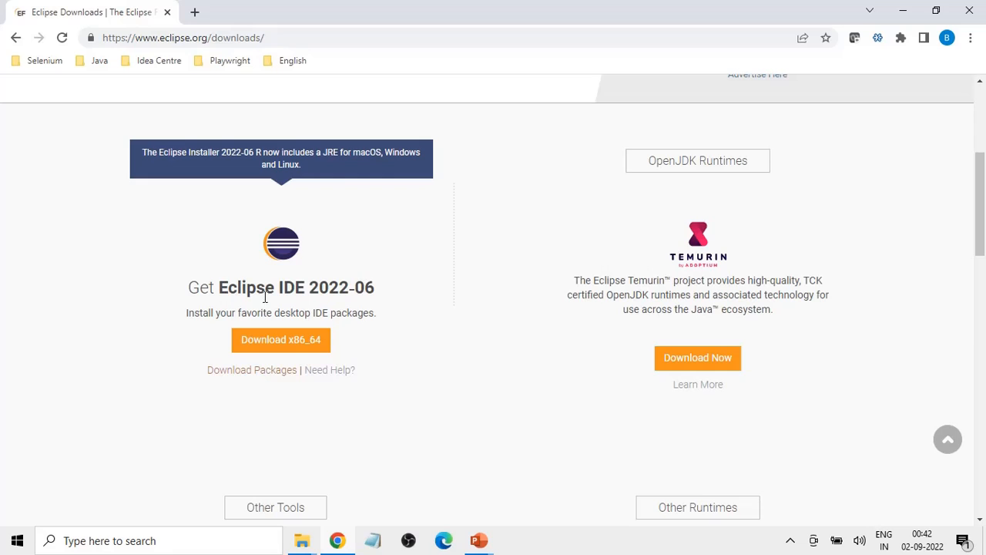
drag(192, 287, 355, 287)
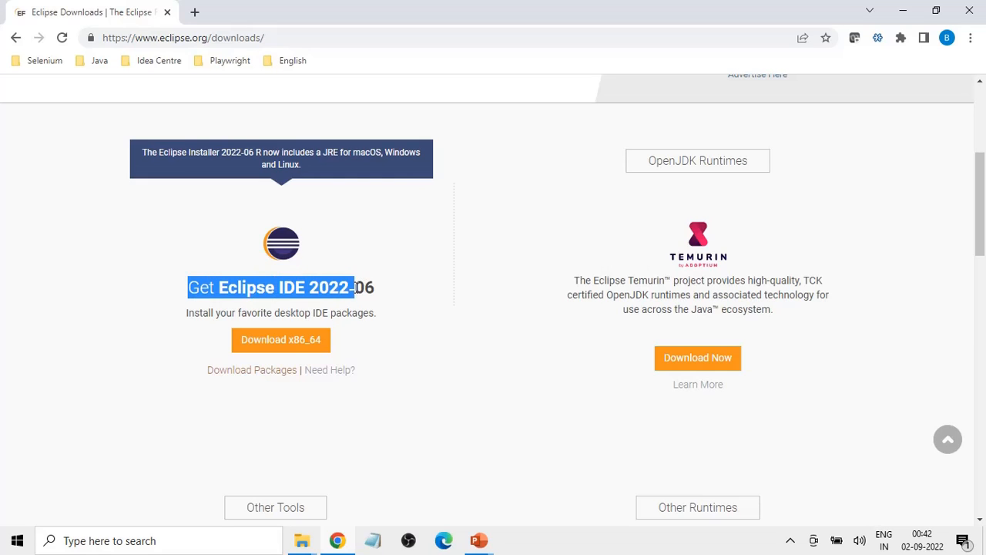
click(396, 299)
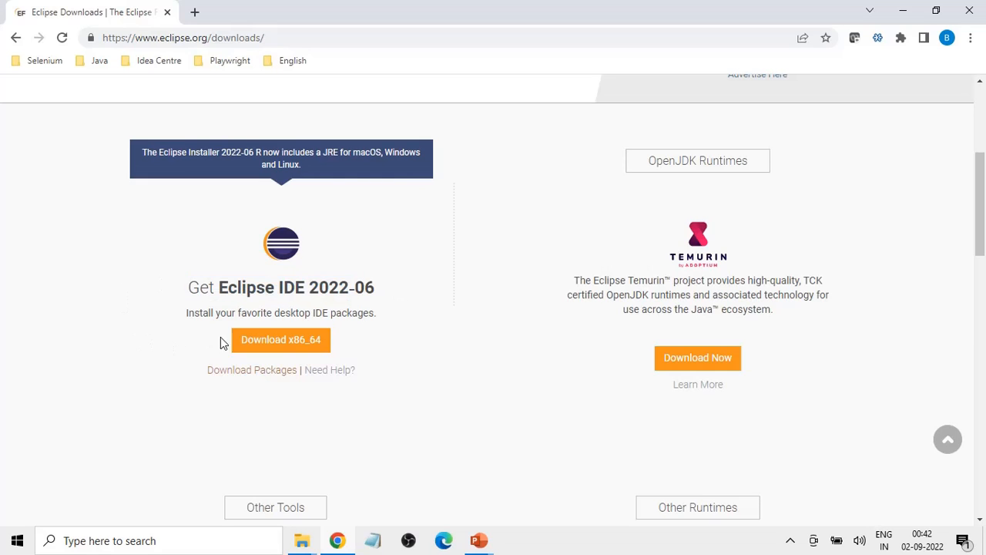
click(288, 340)
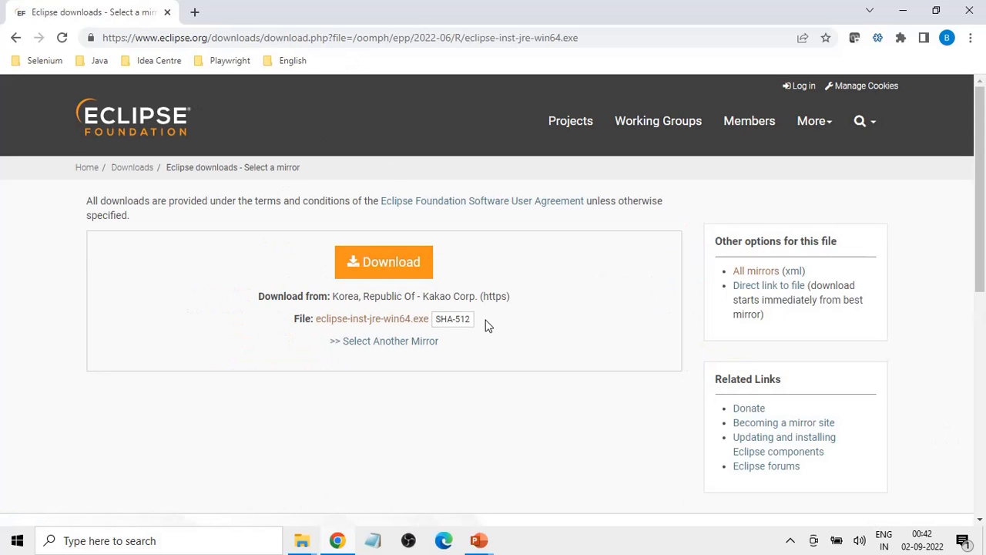
click(394, 266)
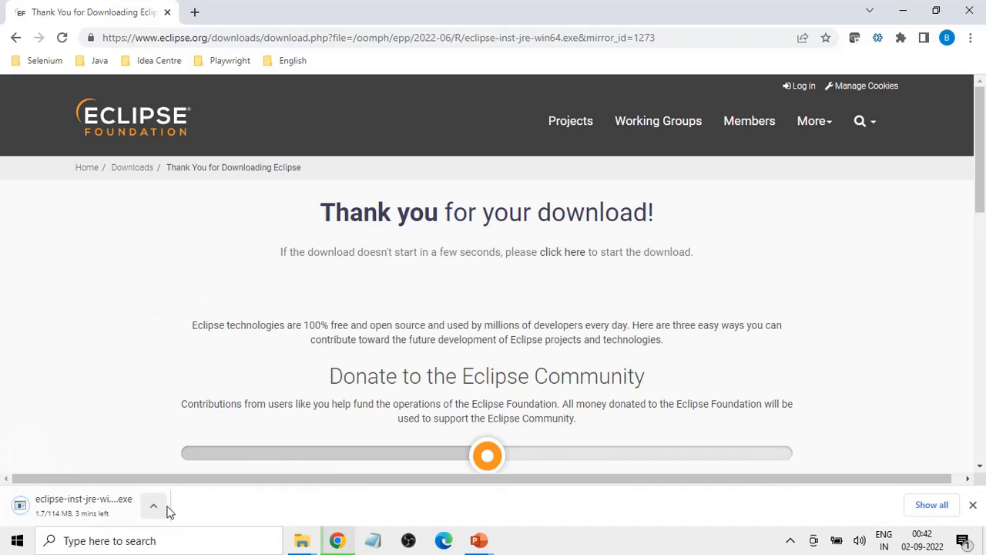
click(155, 508)
click(185, 482)
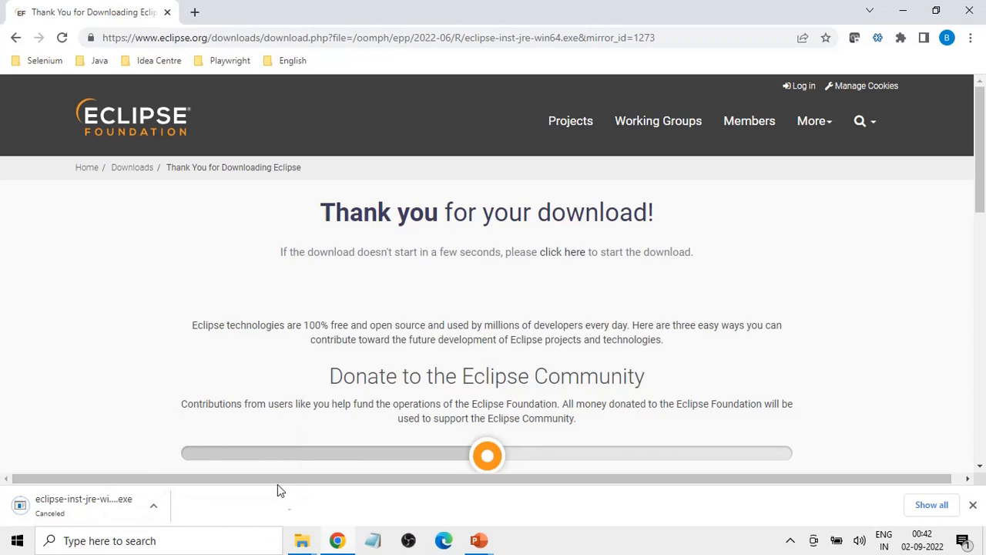
- Switch to File Explorer and launch the eclipse-inst-jre-win64 application from the Softwares folder
click(302, 542)
click(354, 488)
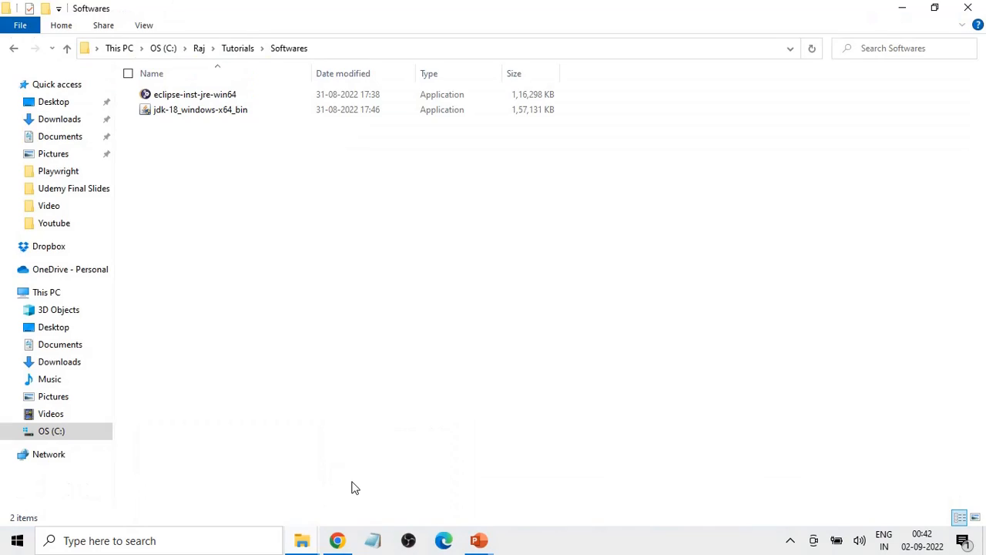
click(202, 94)
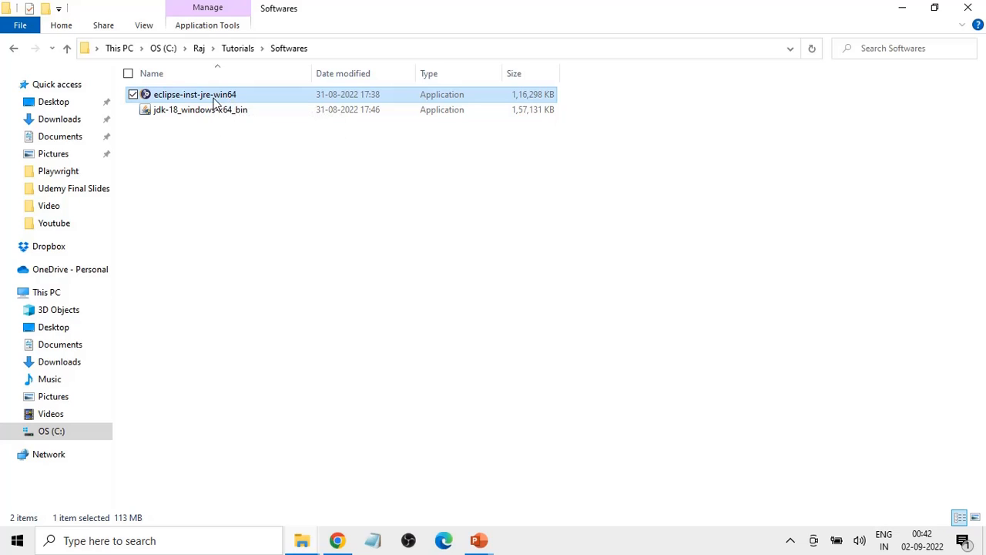
click(213, 187)
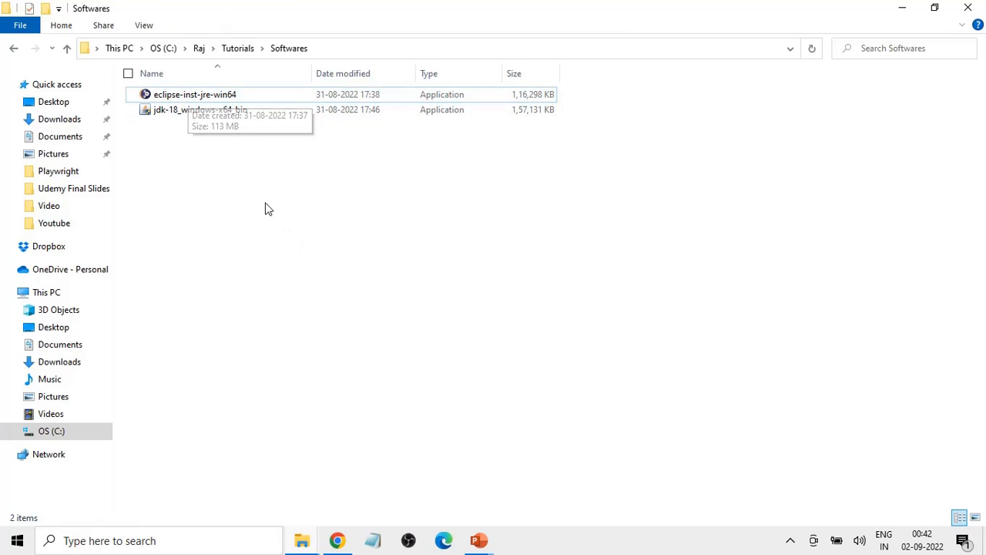
double_click(198, 100)
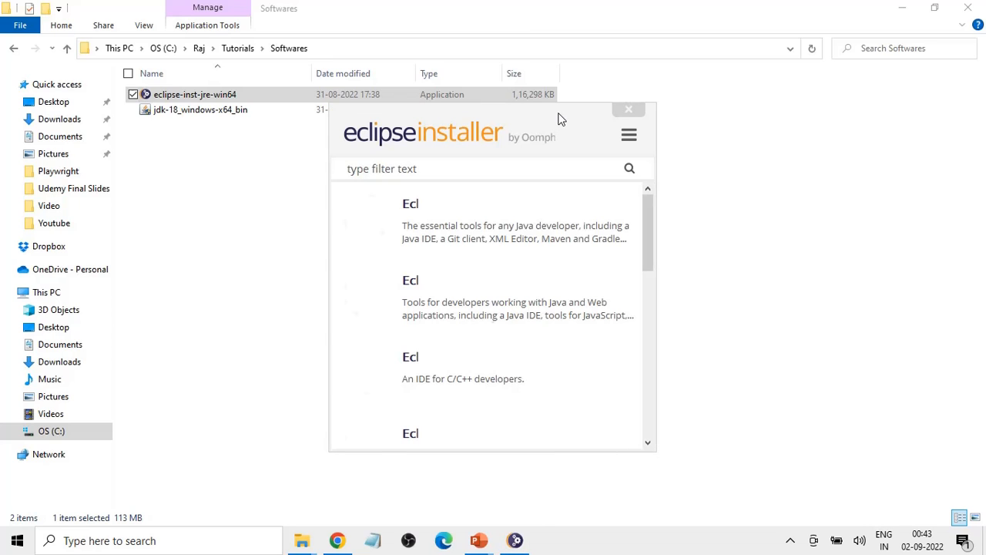
- Enlarge the Eclipse Installer window and reposition it so that more packages fit in the list
drag(653, 452, 880, 503)
drag(613, 137, 493, 84)
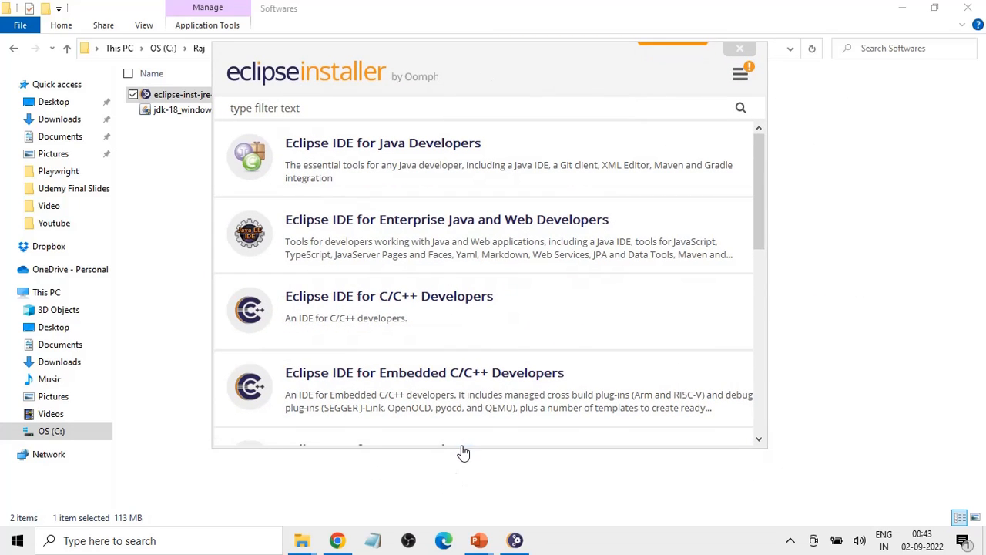
drag(463, 447, 463, 484)
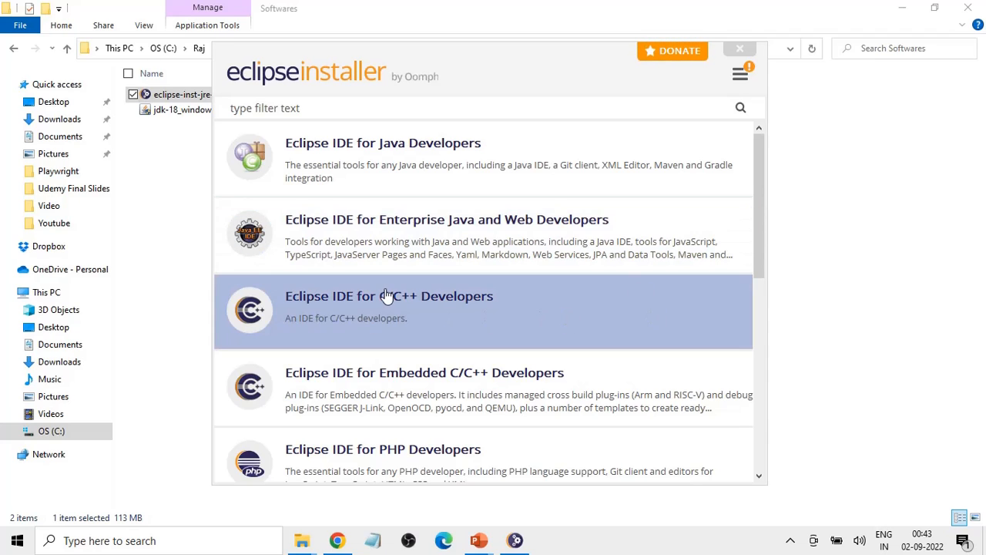
- Choose the Eclipse IDE for Java Developers package and review its Java 11+ VM options, keeping jdk-18.0.2.1
scroll(625, 324, down, 1)
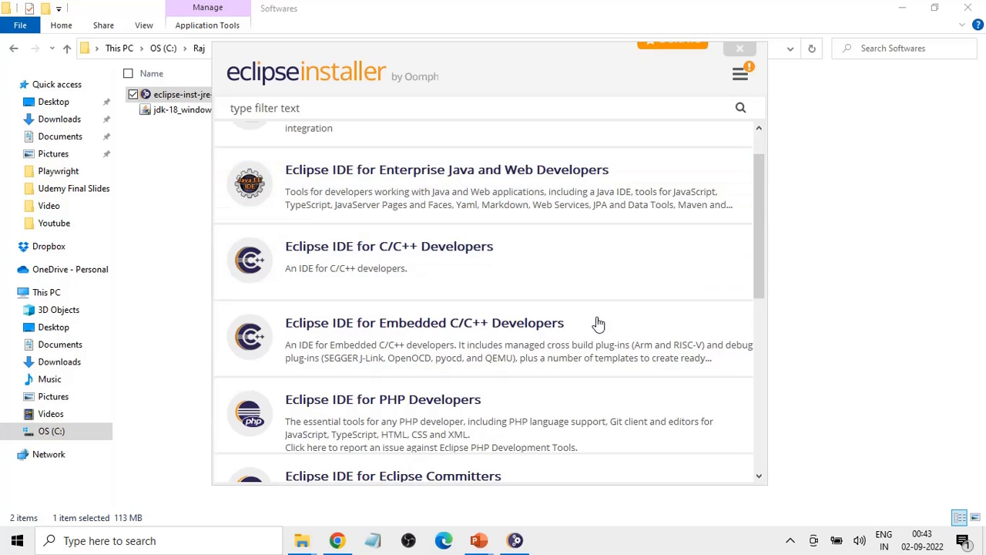
scroll(532, 336, down, 1)
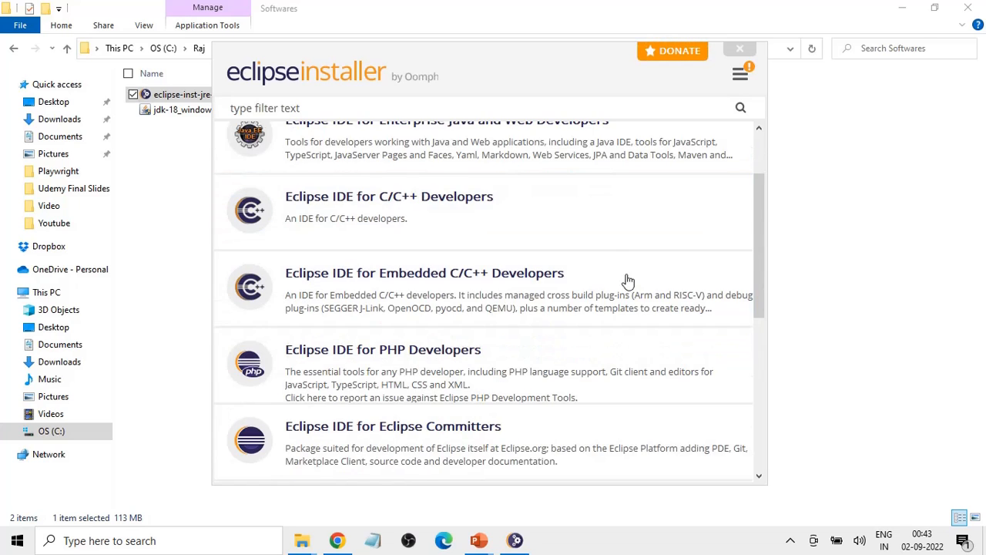
scroll(601, 313, down, 8)
scroll(599, 314, up, 10)
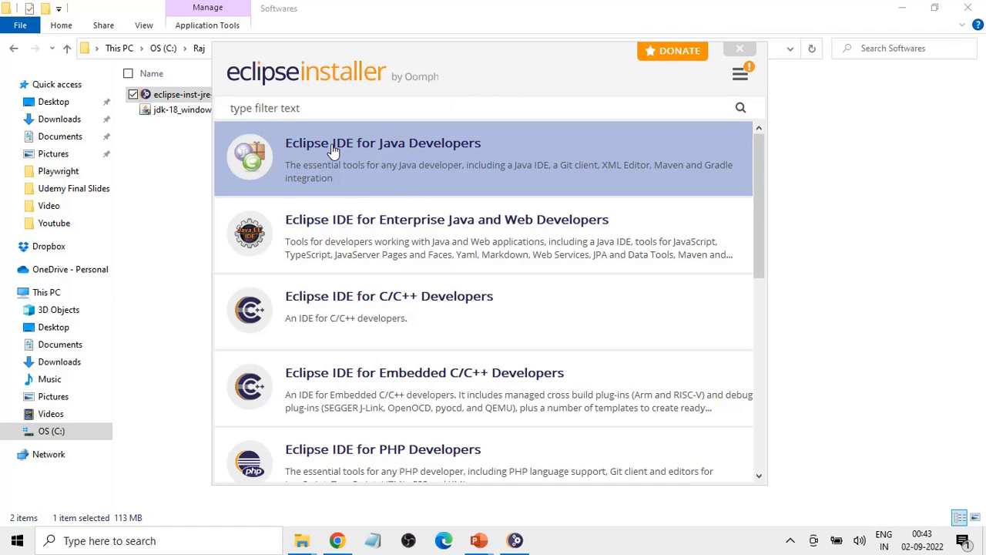
click(420, 152)
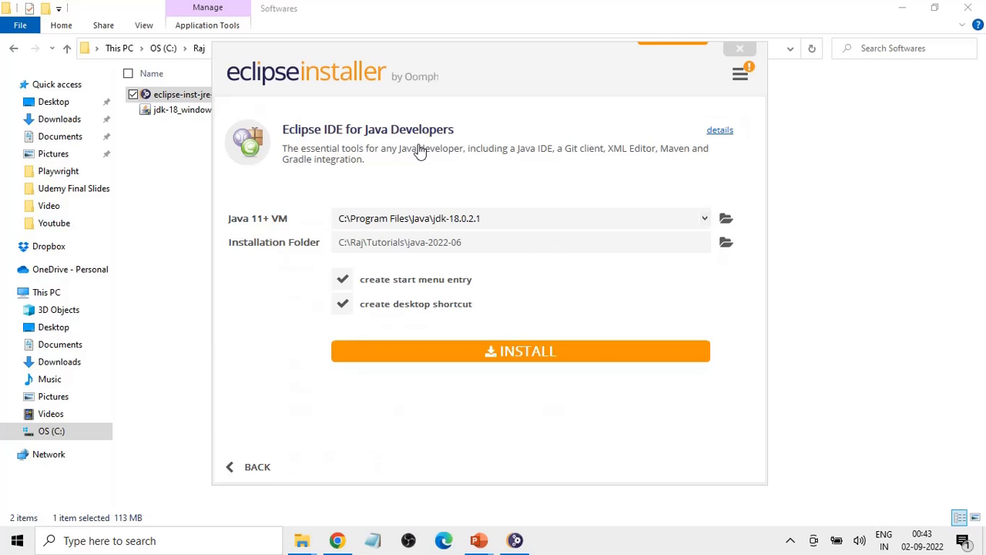
click(503, 219)
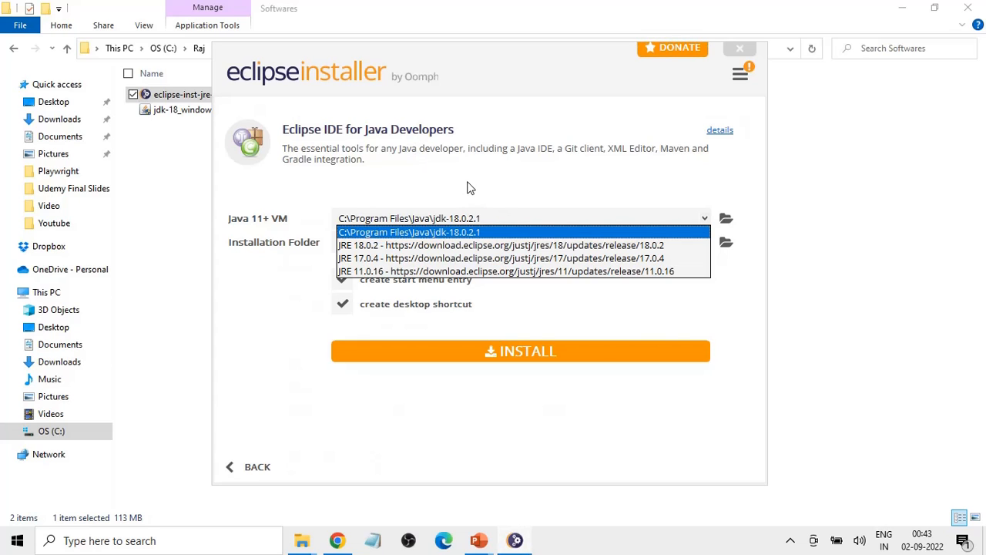
click(402, 216)
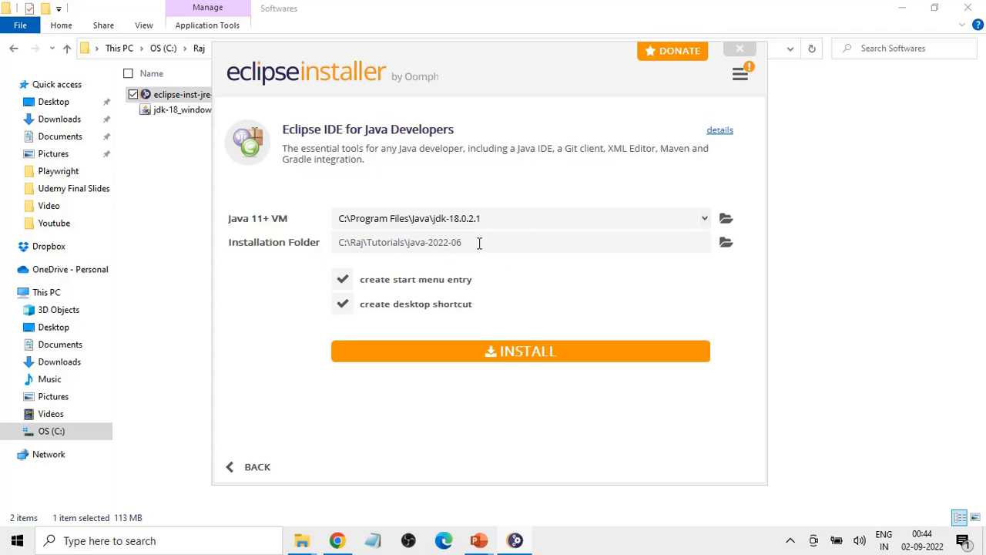
- Switch to the Softwares folder in File Explorer and select its full folder path
mouse_move(308, 548)
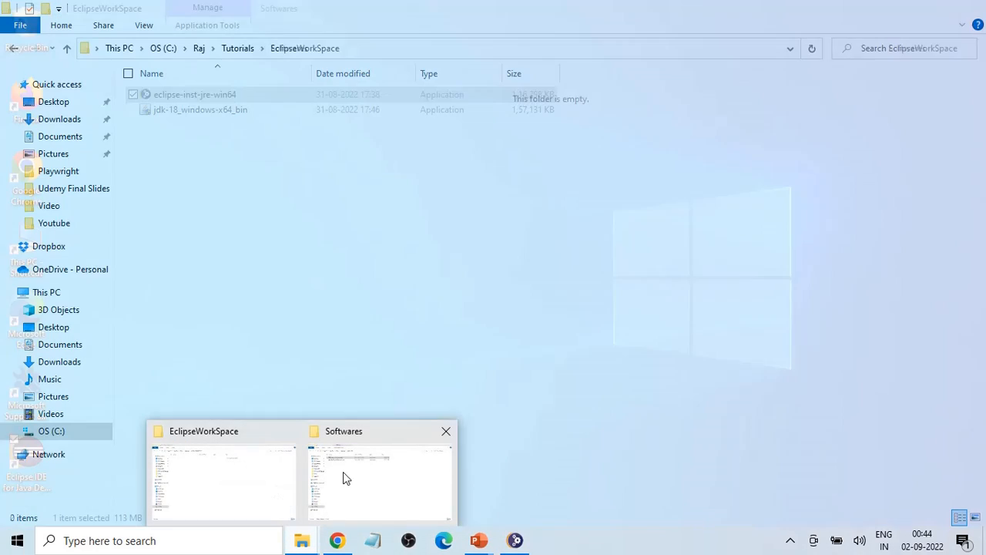
click(343, 472)
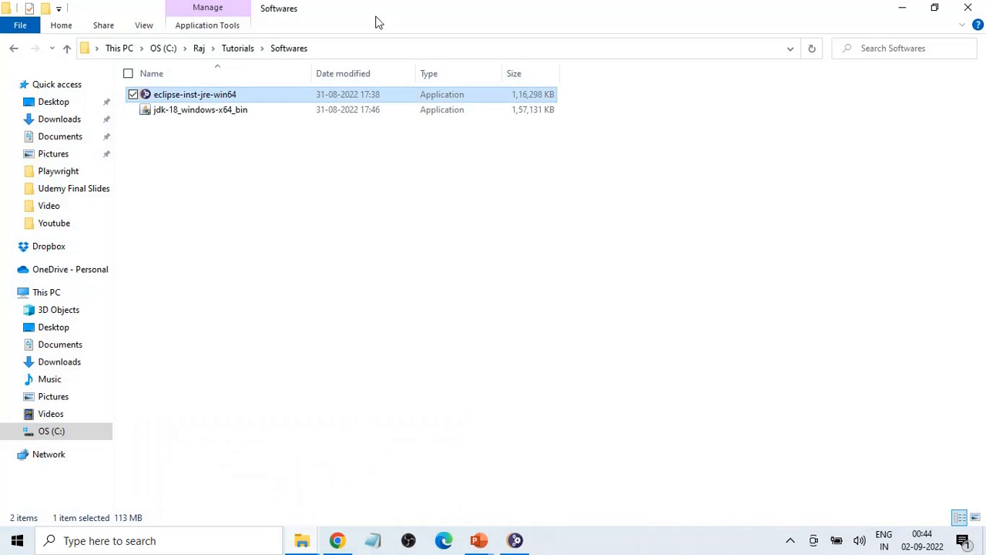
click(359, 51)
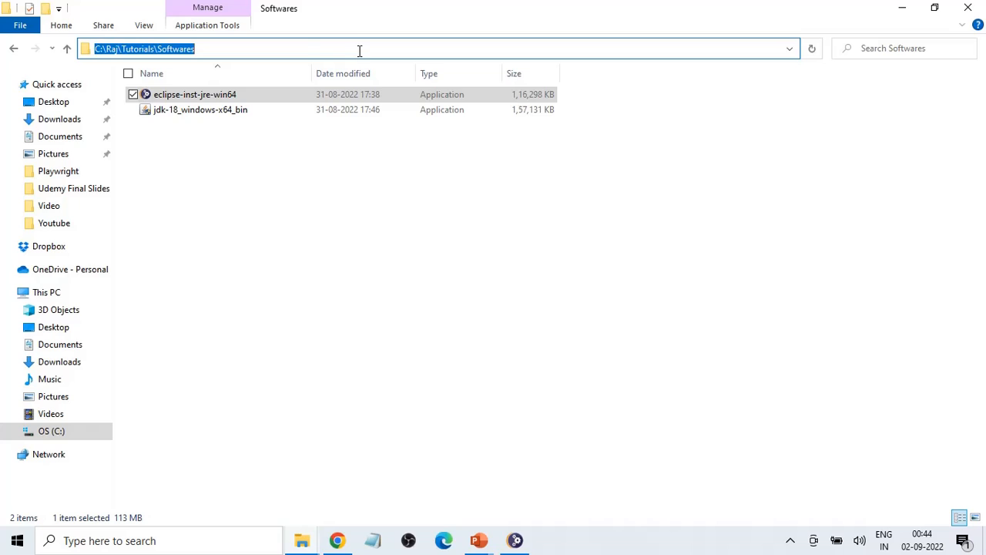
- Set the Eclipse Installer's installation folder to C:\Raj\Tutorials\Softwares and start the installation
key(alt+Tab)
key(Tab)
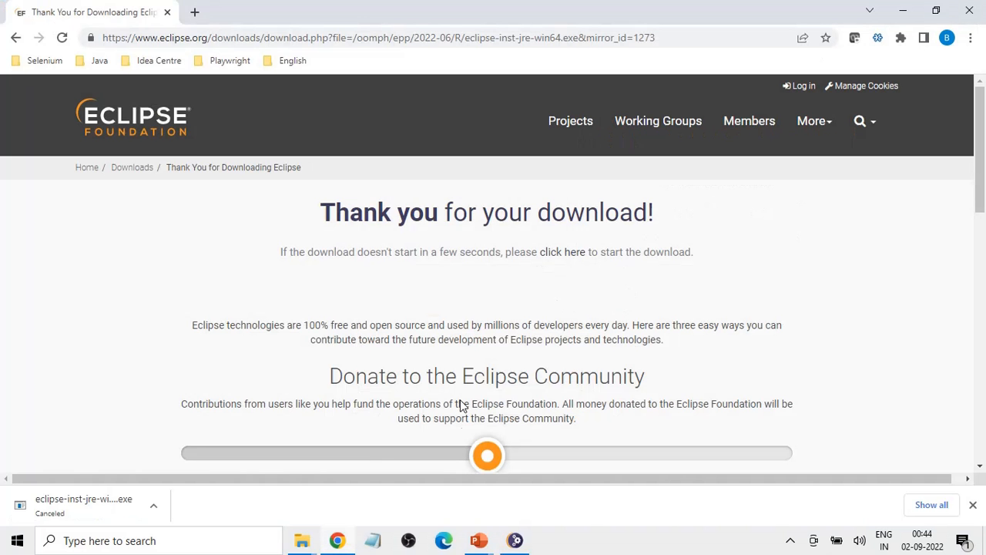
key(alt+Tab)
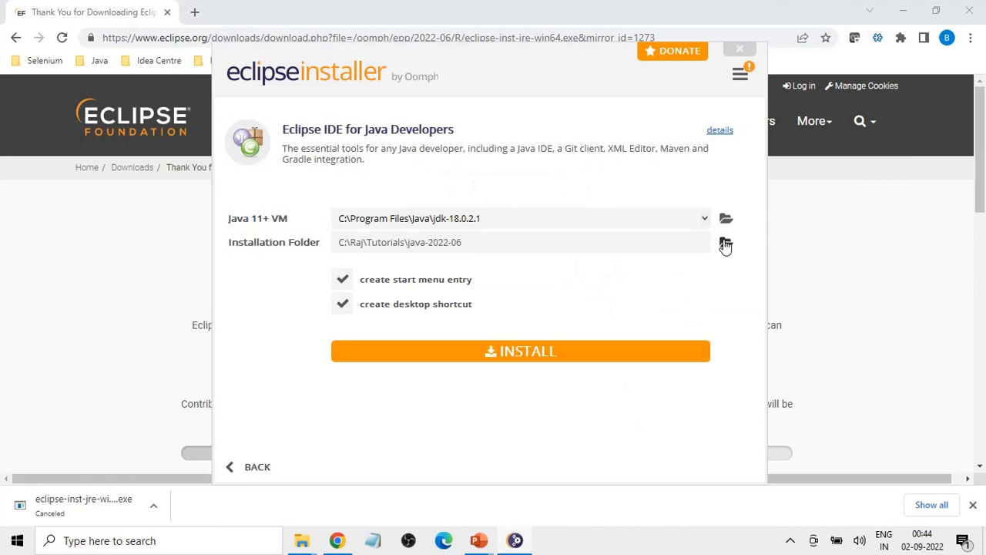
click(725, 245)
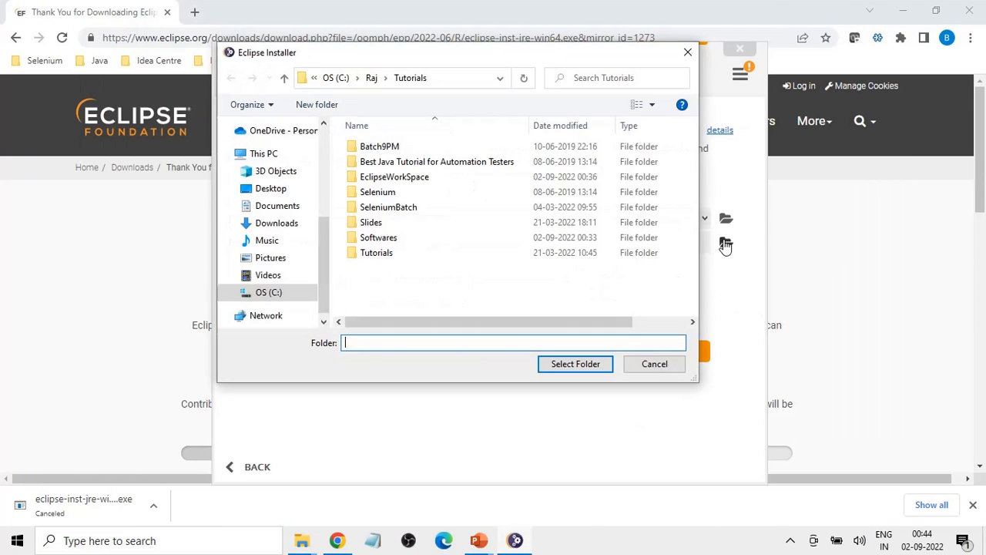
click(470, 81)
click(472, 81)
text(\Softwares)
key(Return)
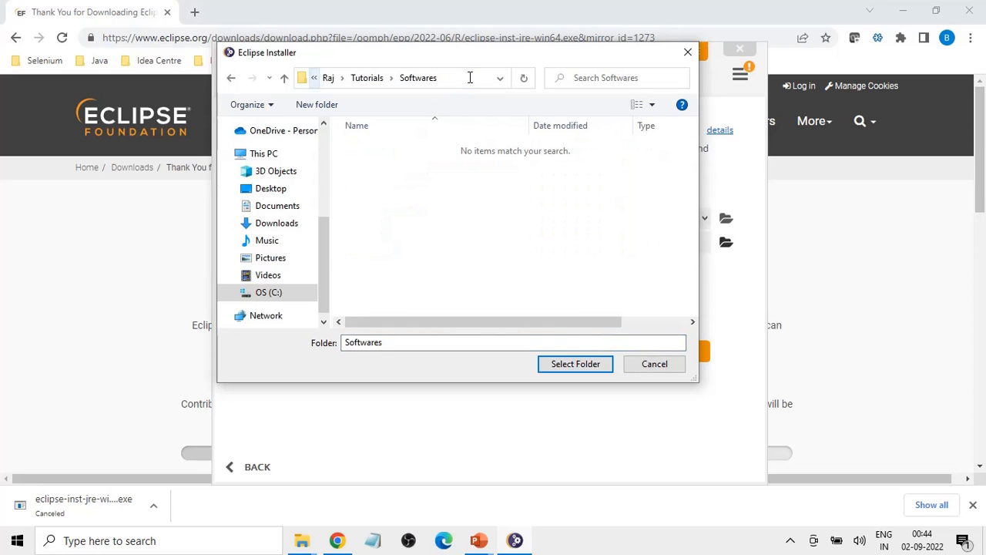
click(589, 369)
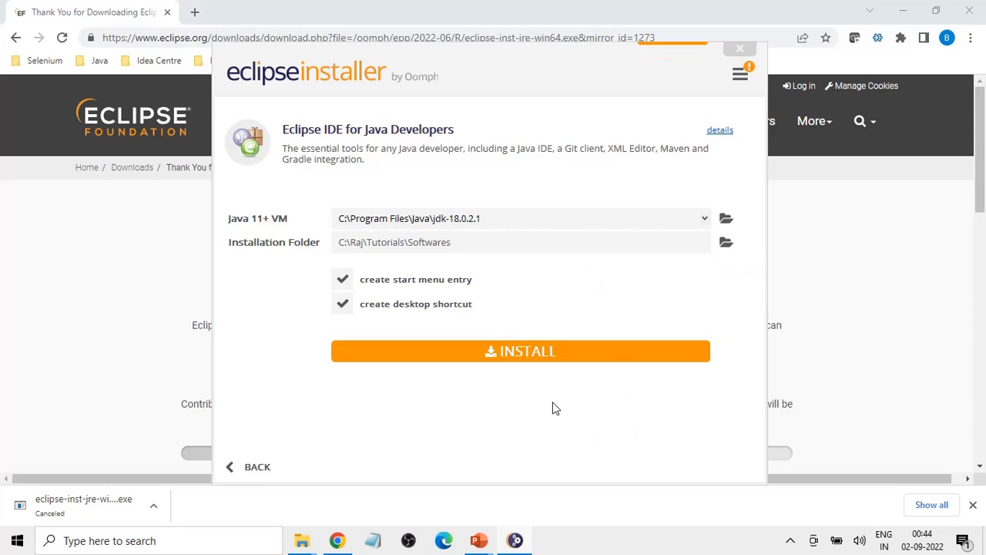
click(535, 351)
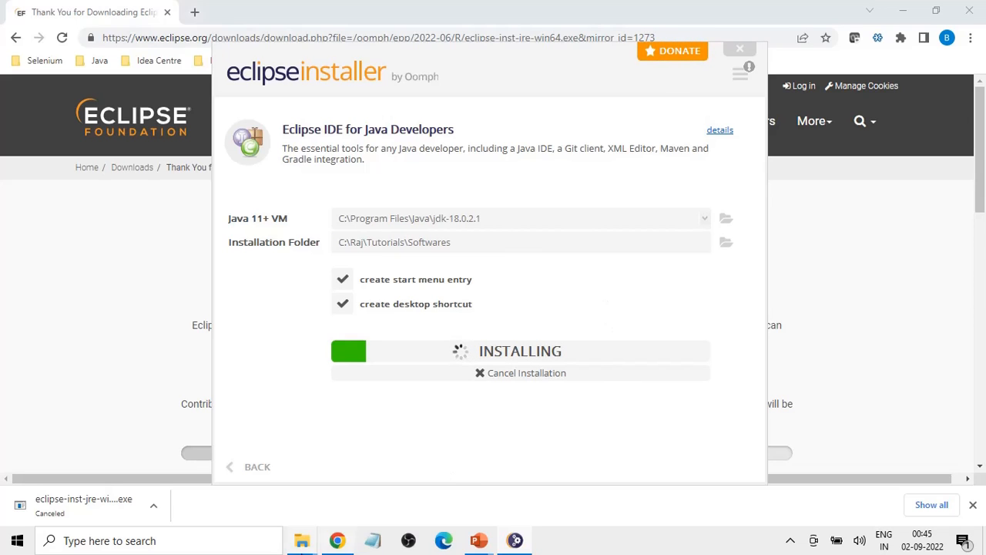
- Check the Softwares folder in File Explorer for the eclipse folder during installation, and return to the Eclipse Installer
mouse_move(302, 540)
click(355, 484)
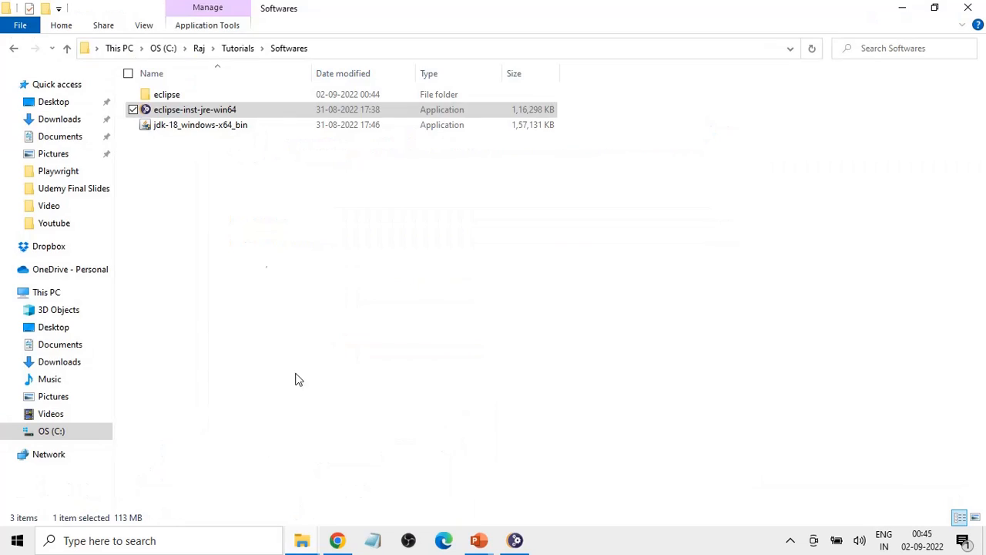
click(282, 275)
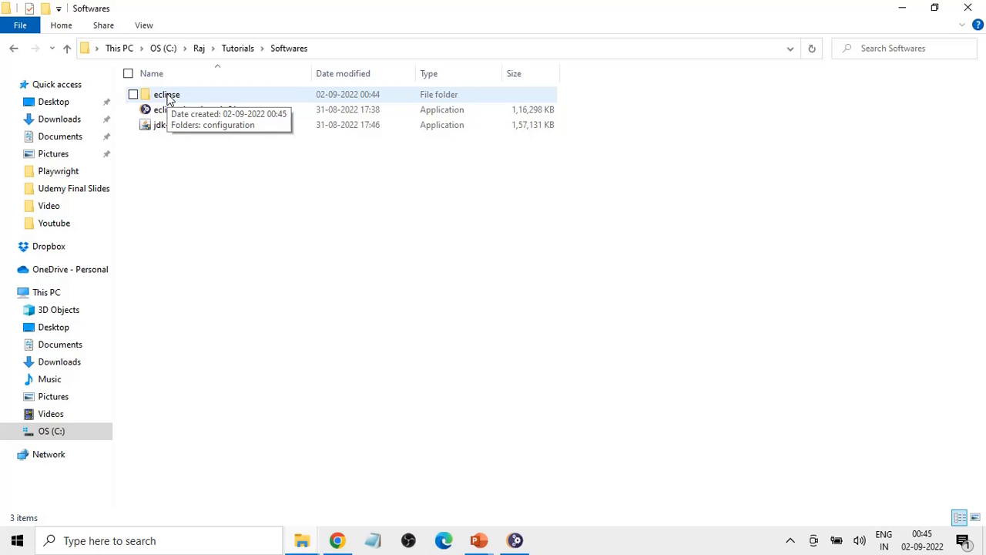
click(515, 539)
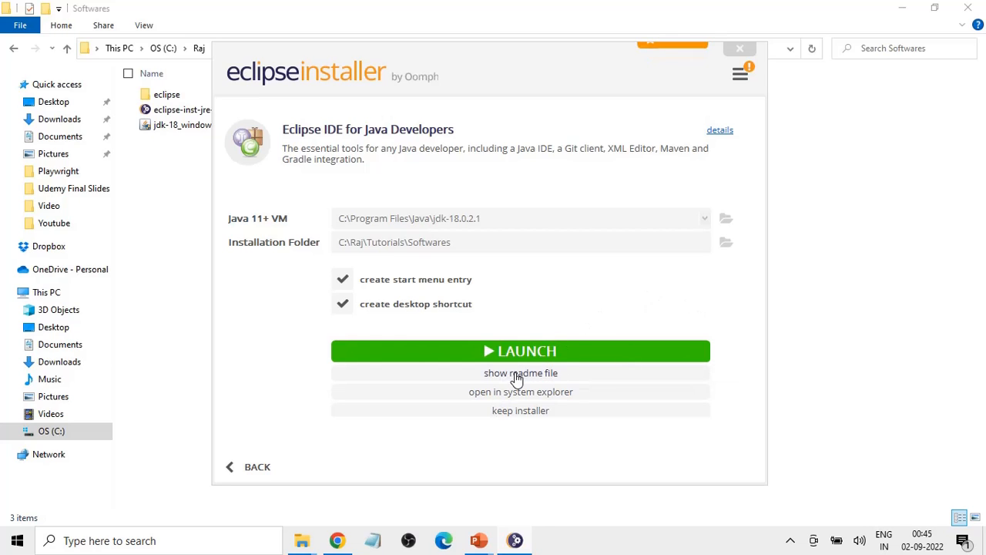
- Open the installed Eclipse location in the system explorer and locate the eclipse application file
click(555, 394)
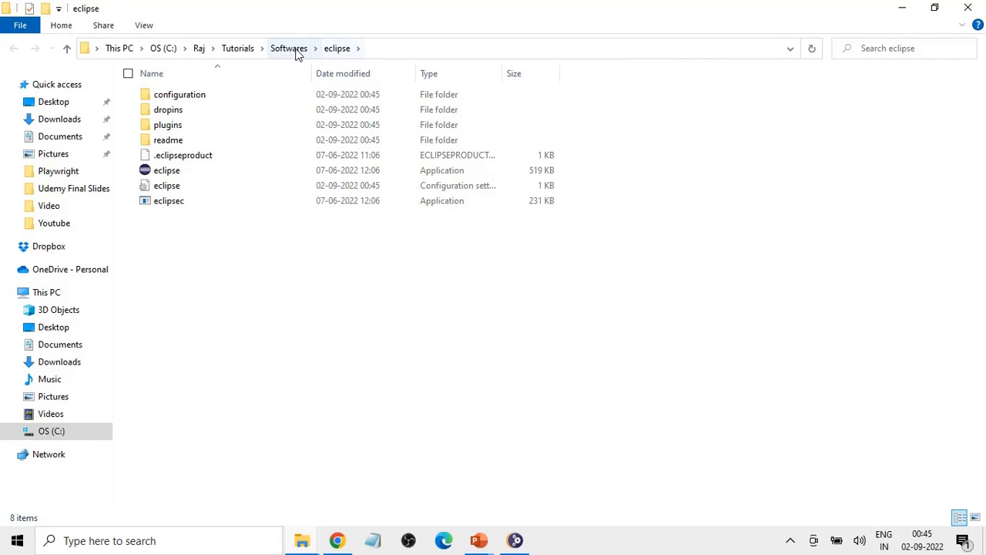
click(176, 174)
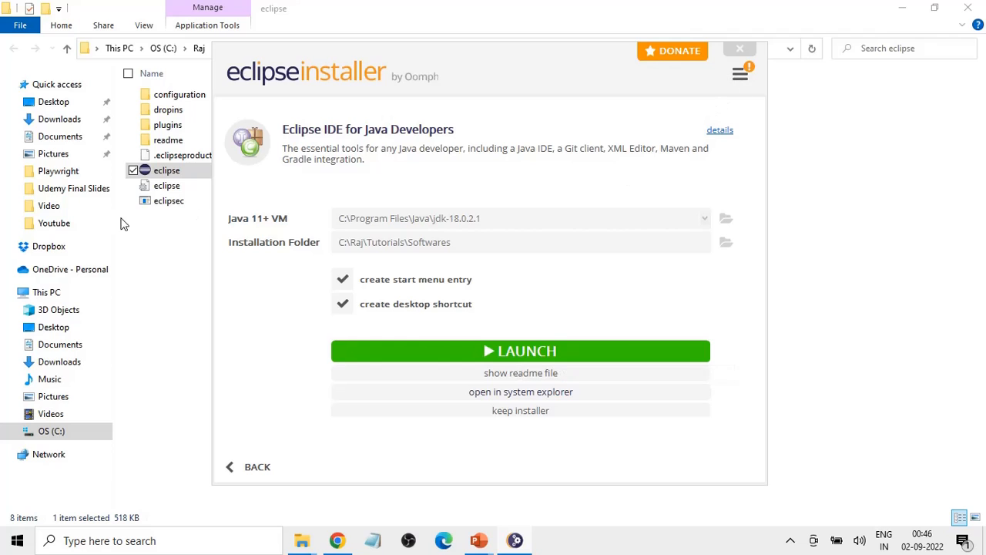
click(161, 262)
click(171, 174)
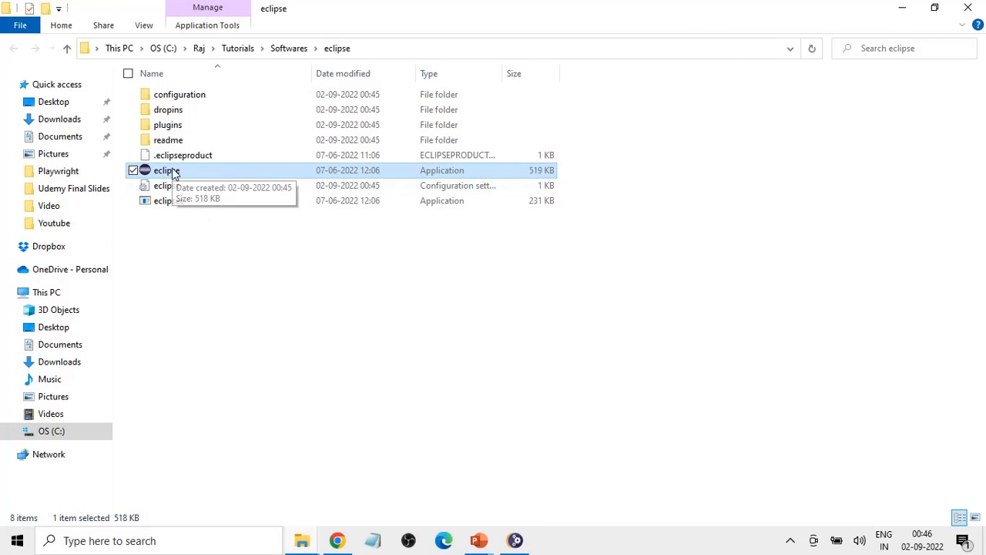
- Minimize the File Explorer windows and check the desktop for the Eclipse IDE shortcut before returning to the Eclipse Installer
click(903, 8)
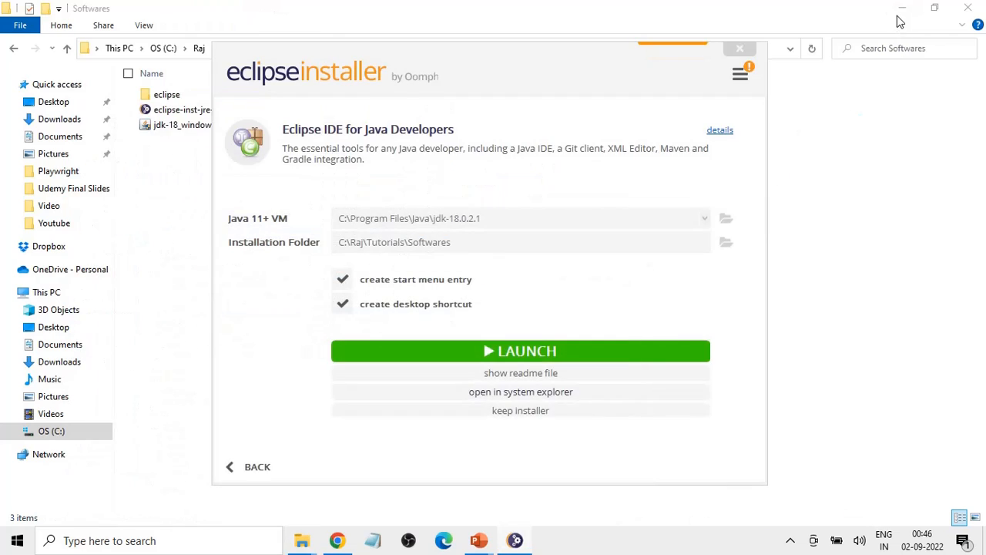
click(901, 10)
click(900, 11)
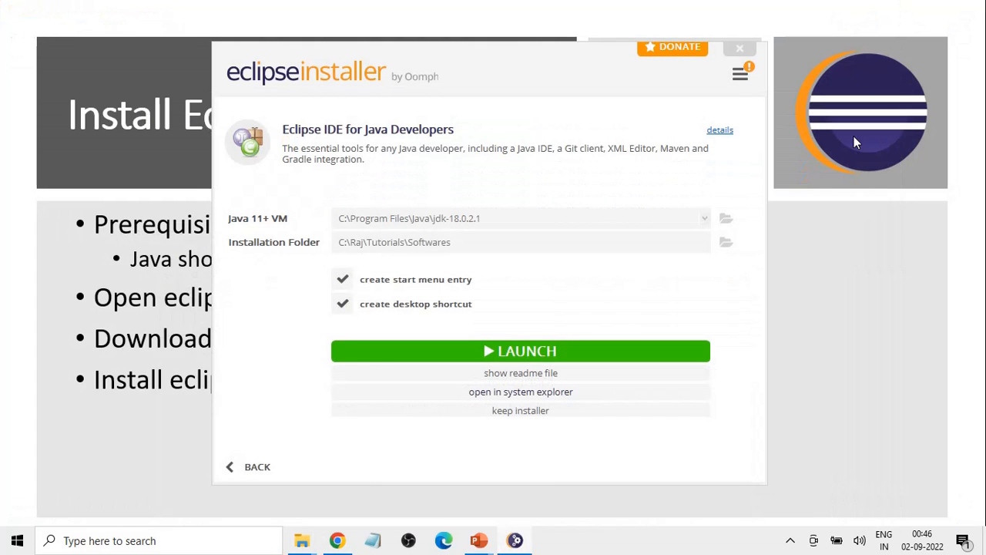
key(super+d)
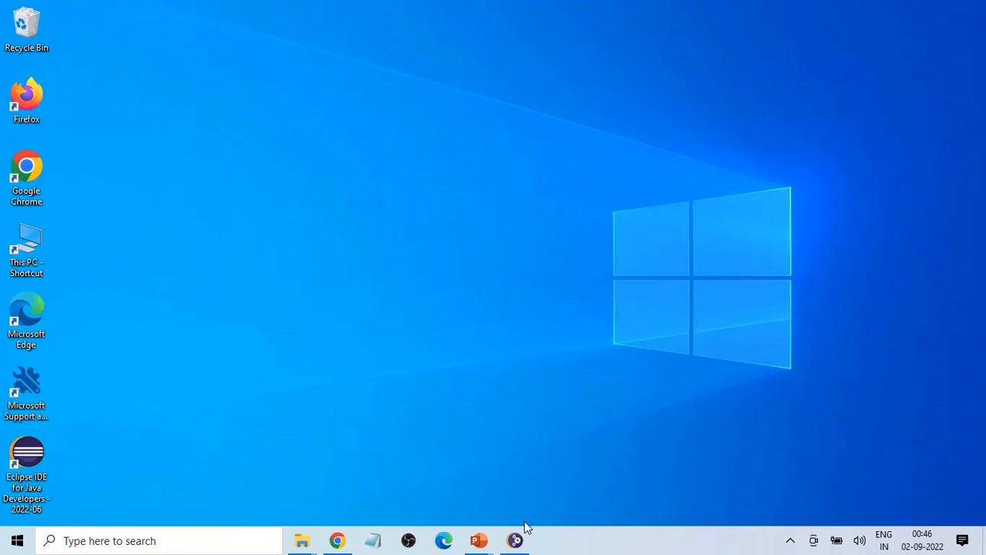
click(516, 540)
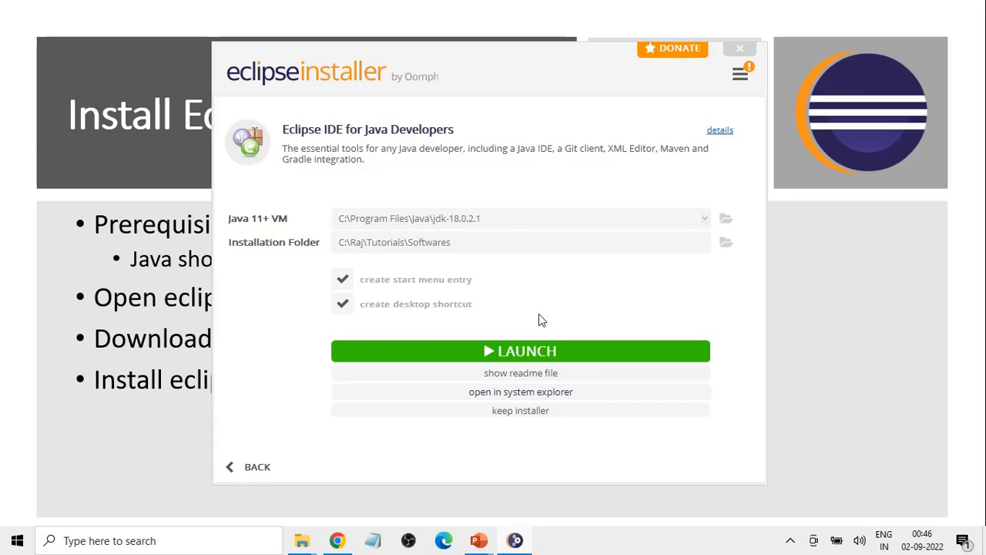
- Launch Eclipse from the installer and copy the full path of the EclipseWorkSpace folder from File Explorer
click(543, 353)
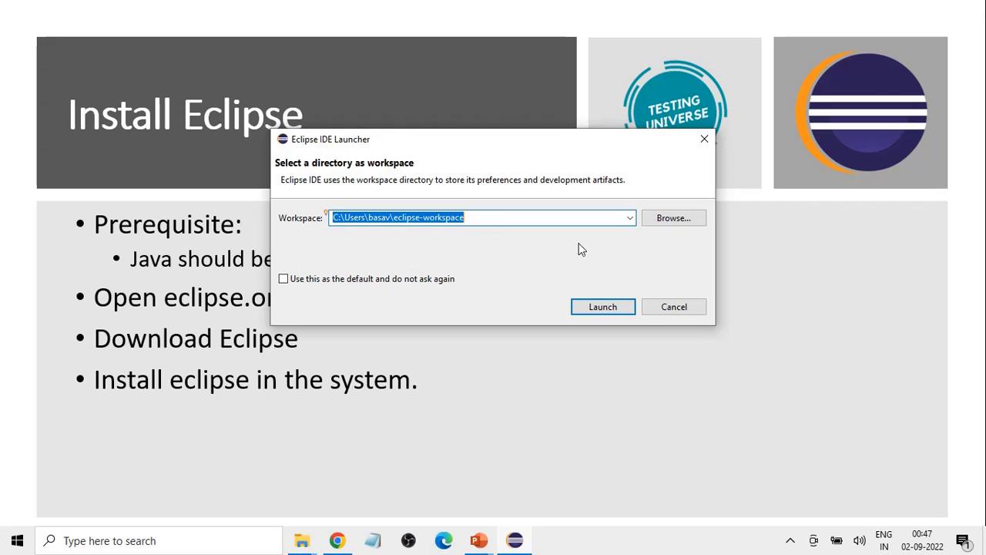
key(alt+Tab)
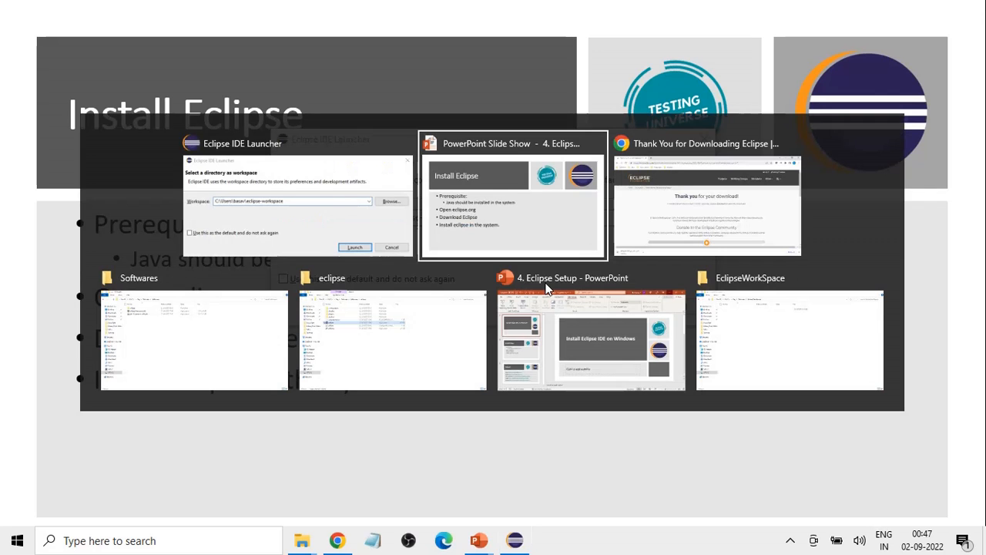
key(alt+Tab)
key(alt+Tab)
key(alt+Tab)
key(alt+Tab)
key(alt+Tab)
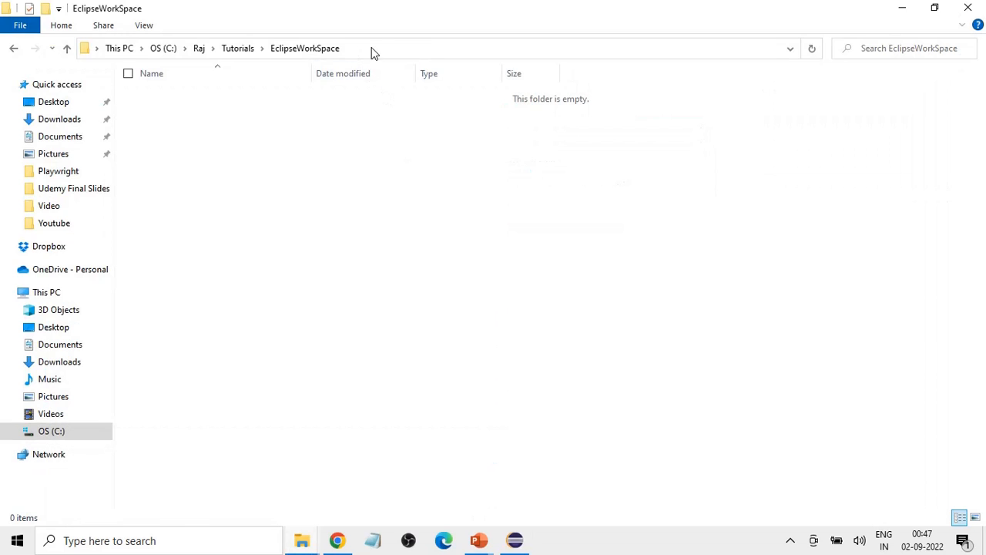
click(371, 49)
key(ctrl+c)
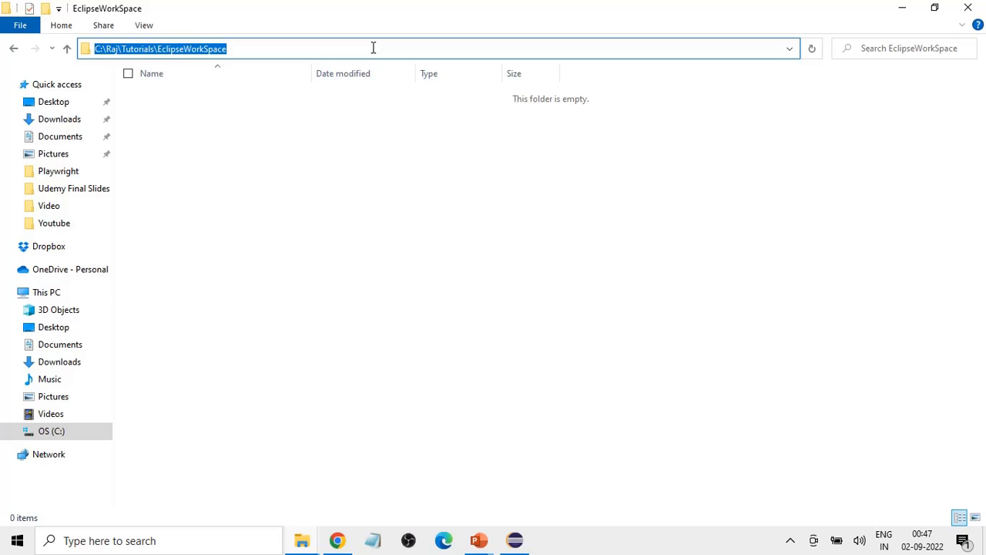
- Set the workspace directory to C:\Raj\Tutorials\EclipseWorkSpace in the Eclipse IDE Launcher and launch the IDE
click(517, 539)
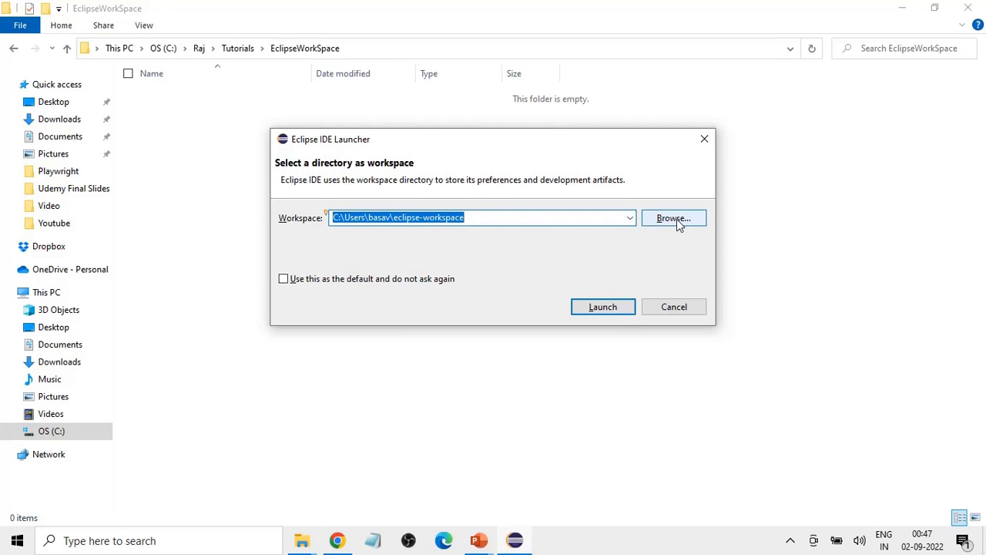
key(ctrl+v)
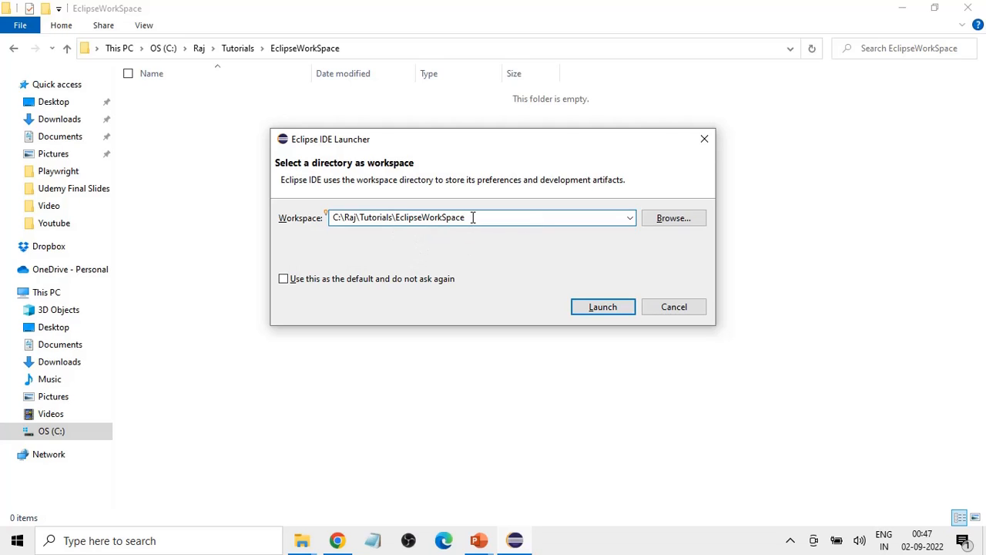
click(609, 307)
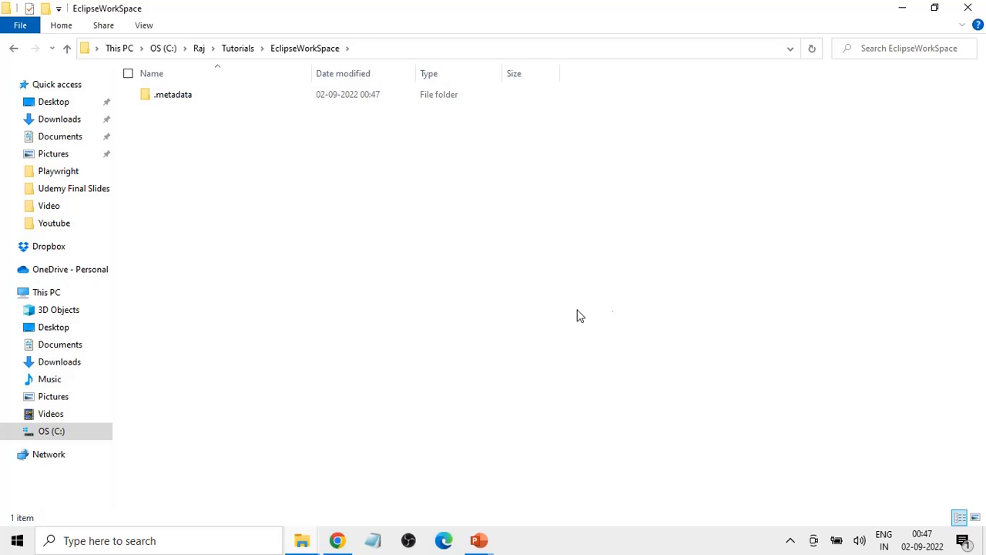
- Examine the Tutorials folder and the contents of its EclipseWorkSpace folder in File Explorer
click(236, 49)
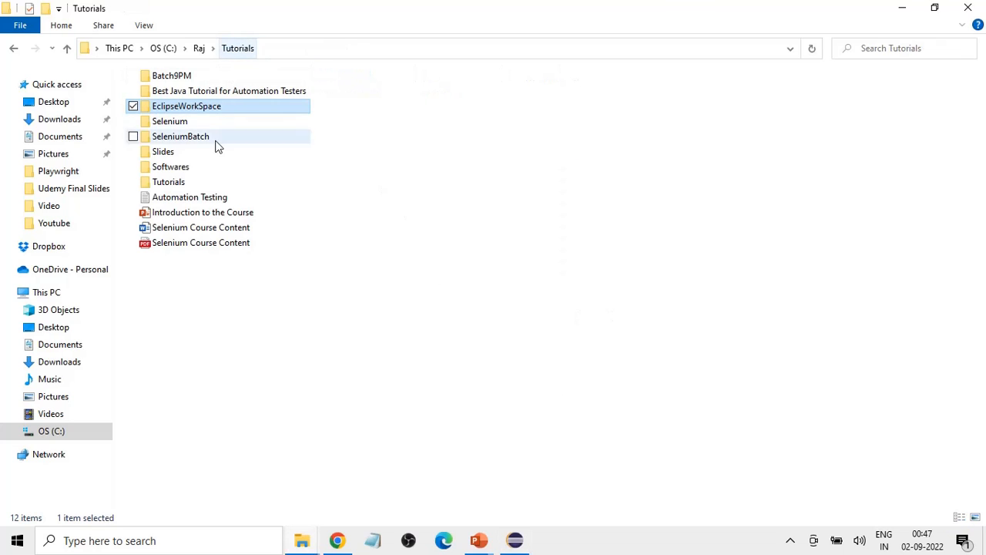
double_click(185, 108)
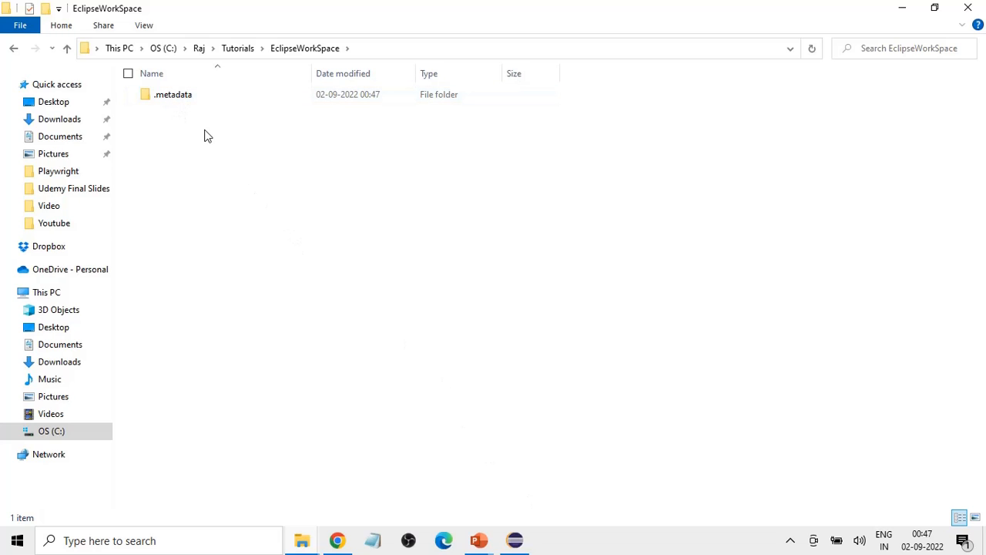
drag(260, 139, 550, 359)
- Switch to Eclipse IDE, maximize its window and close the Welcome page
click(517, 541)
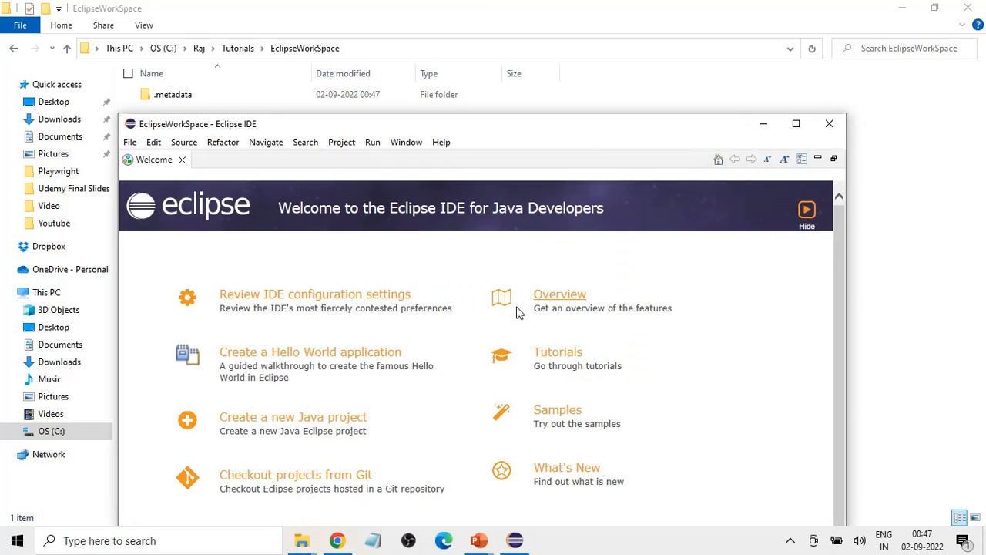
click(795, 124)
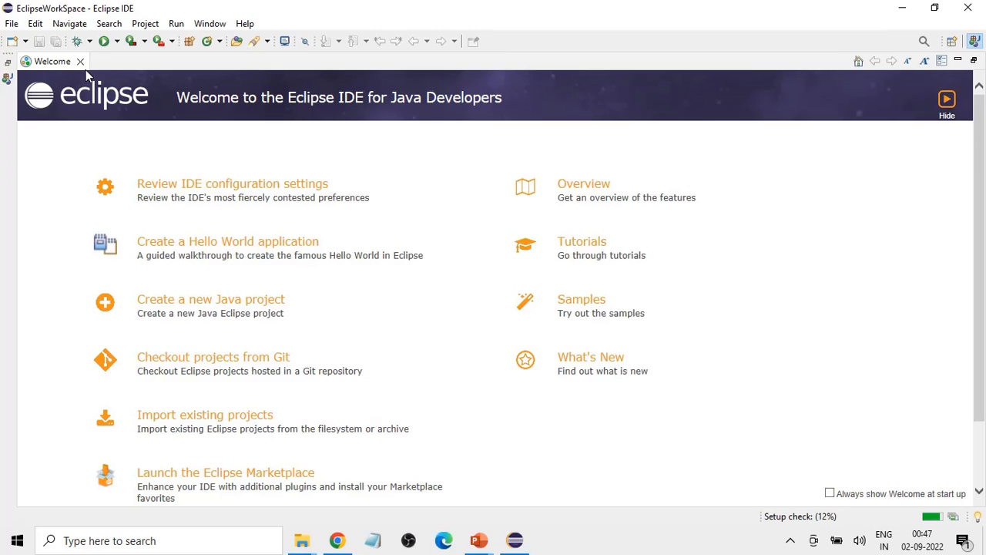
click(80, 61)
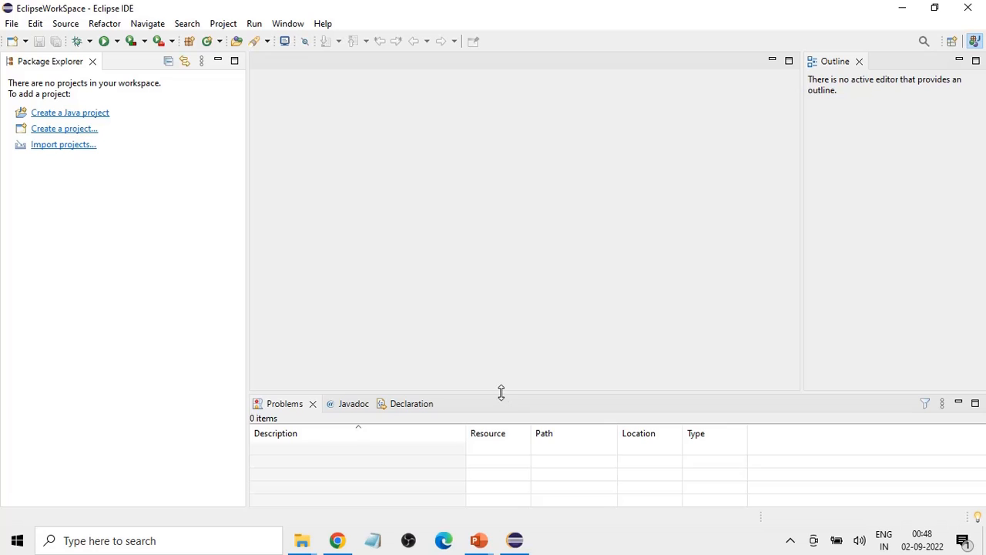
- Enlarge the Problems view upward and shrink it back to about its original height
drag(502, 392, 502, 327)
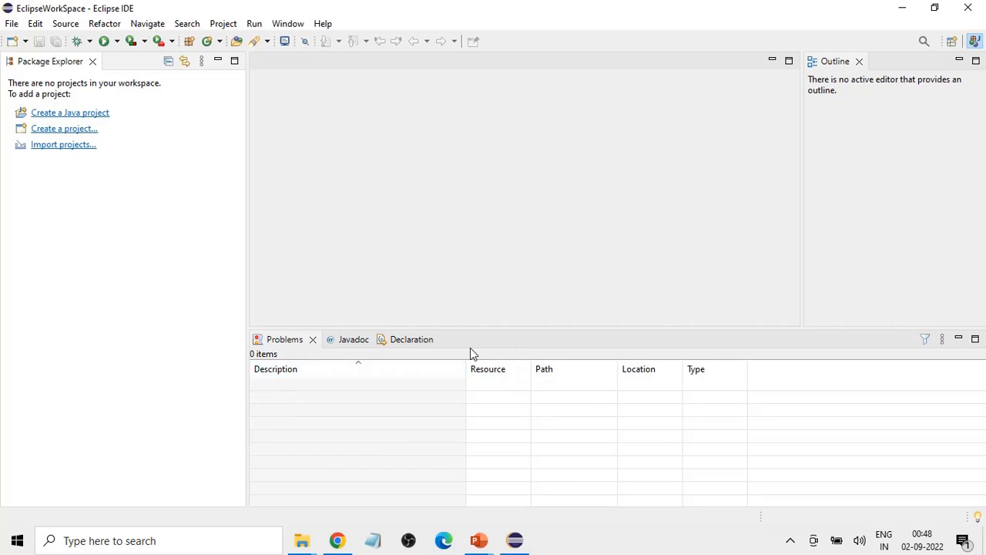
drag(611, 327, 617, 388)
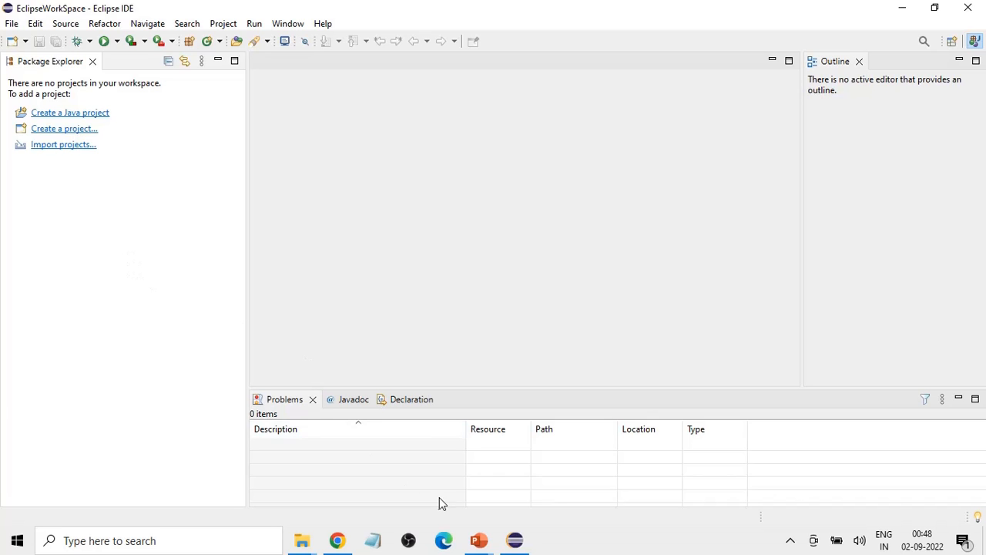
- Switch to the PowerPoint slide show, advance from Install Eclipse to the Contact slide, and return to Eclipse IDE
click(486, 544)
click(529, 495)
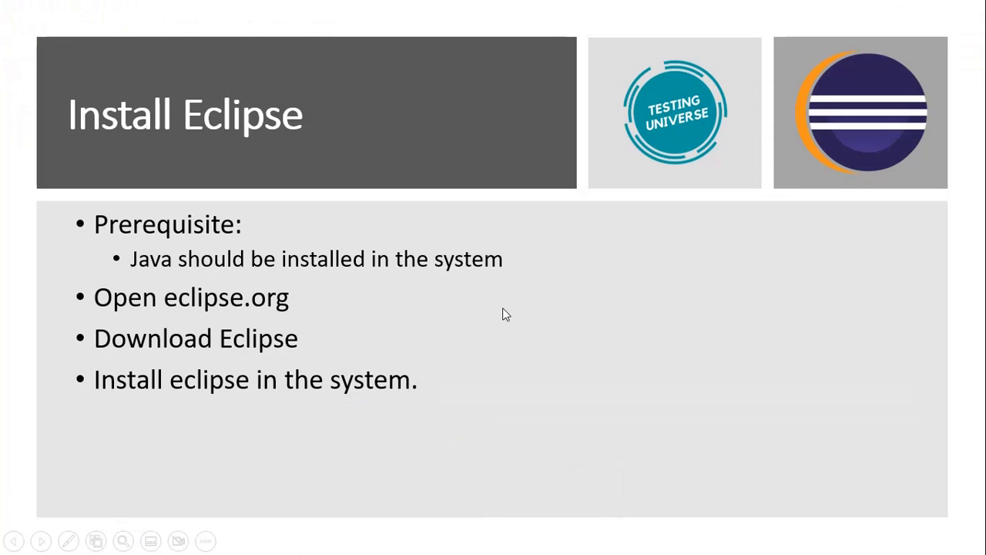
click(503, 308)
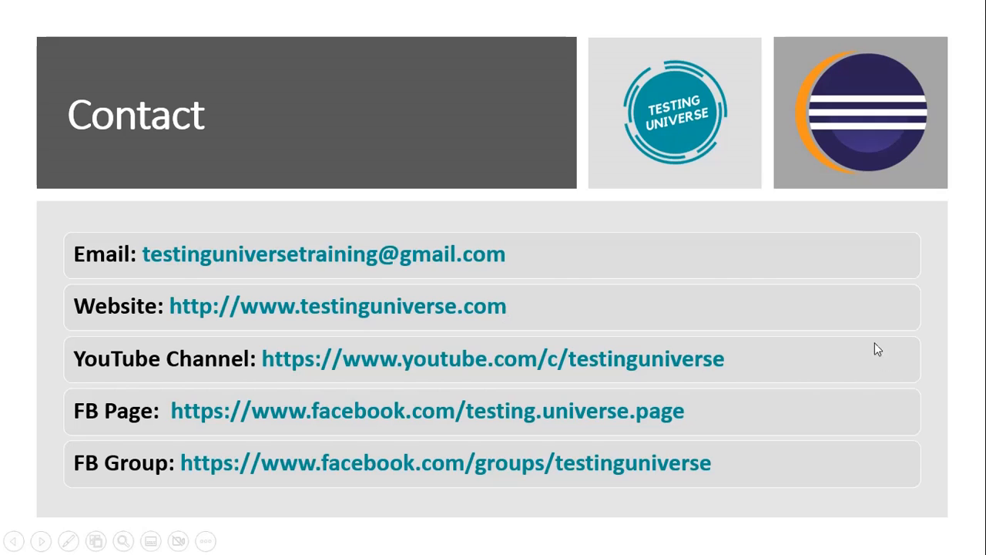
key(alt+Tab)
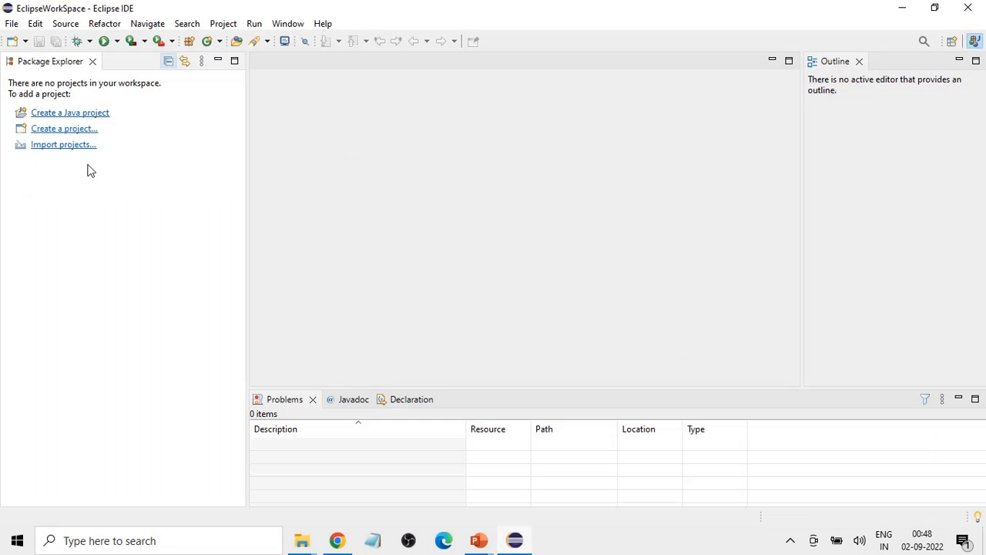